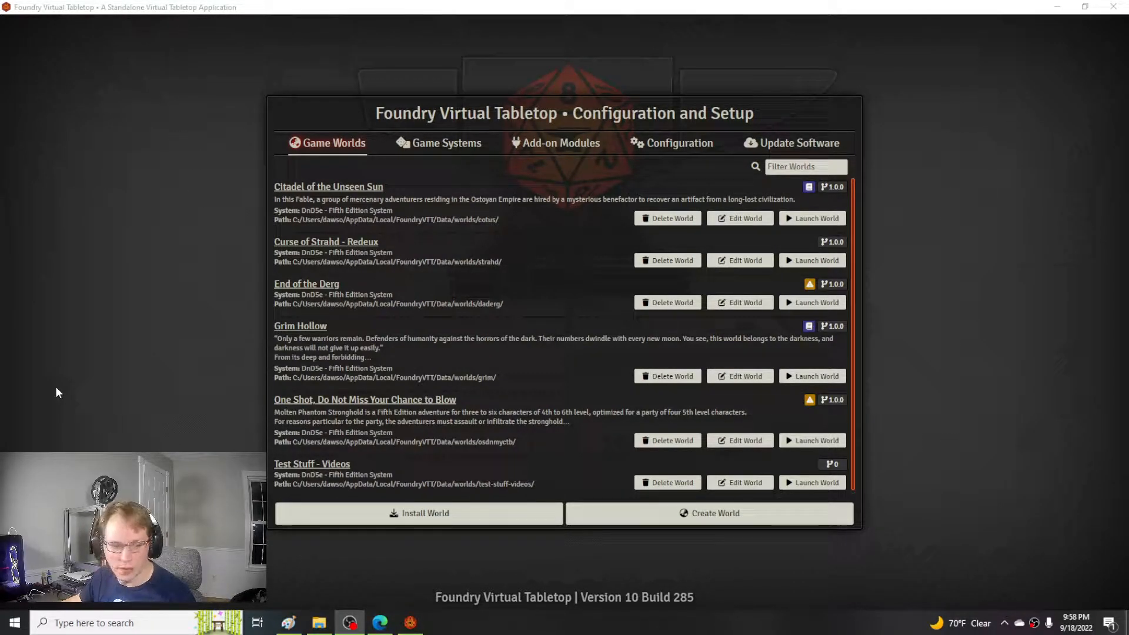
# - Browse the installed add-on modules, examining the entries from Dynamic Active Effects SRD down to the loot and shop modules
pyautogui.click(552, 147)
pyautogui.scroll(-15, 466, 299)
pyautogui.scroll(-10, 466, 303)
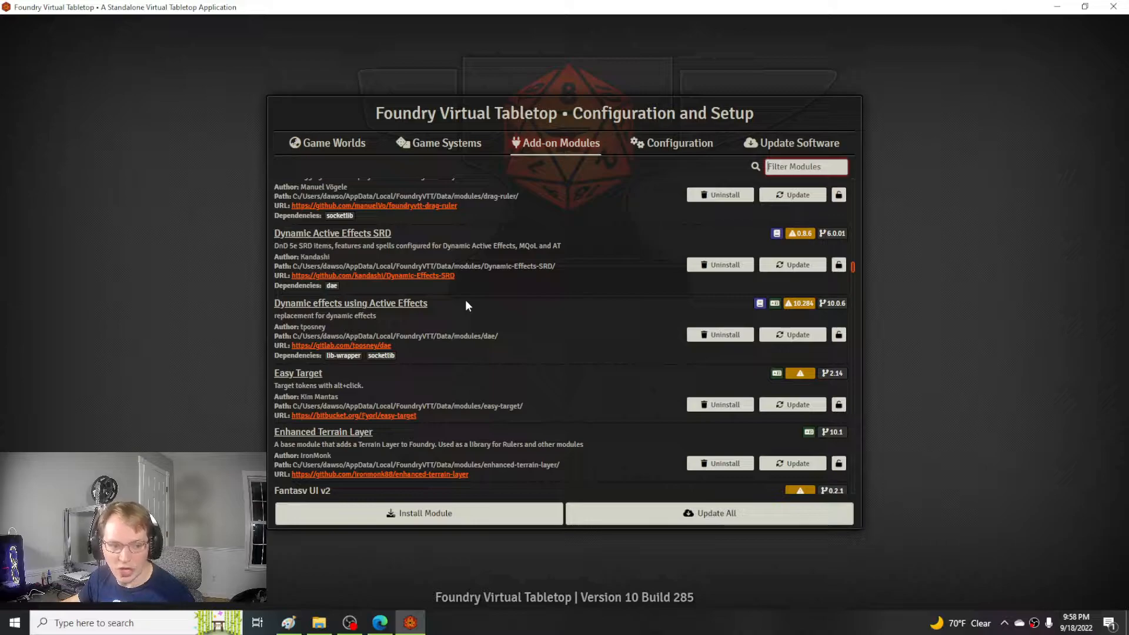
pyautogui.scroll(-10, 466, 304)
pyautogui.scroll(-10, 466, 304)
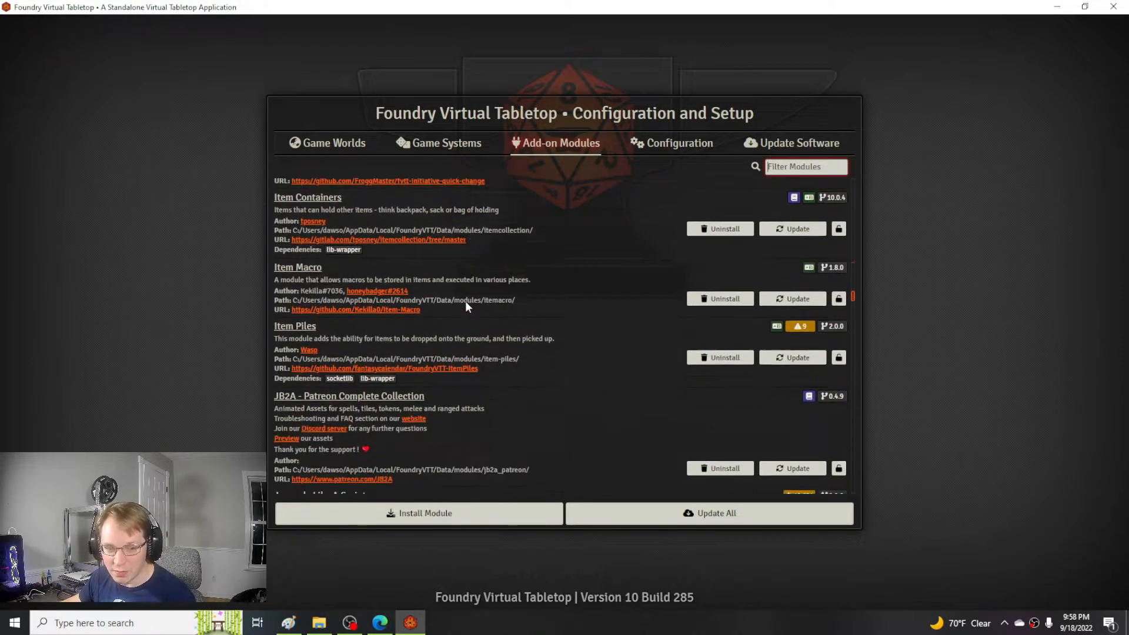
pyautogui.scroll(-10, 467, 307)
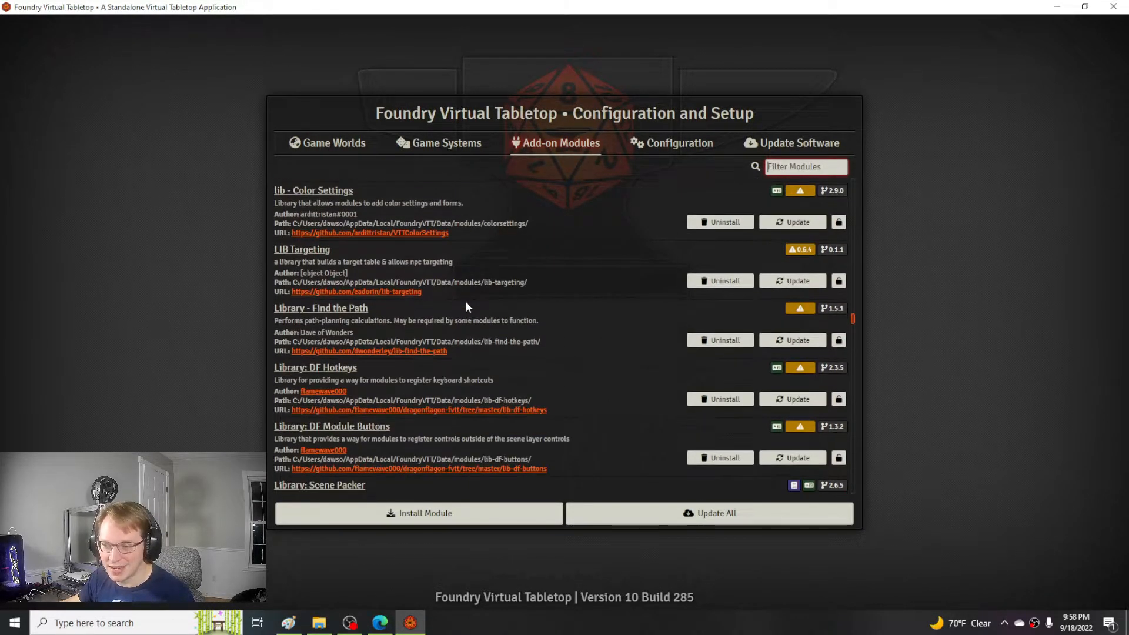
pyautogui.scroll(2, 471, 303)
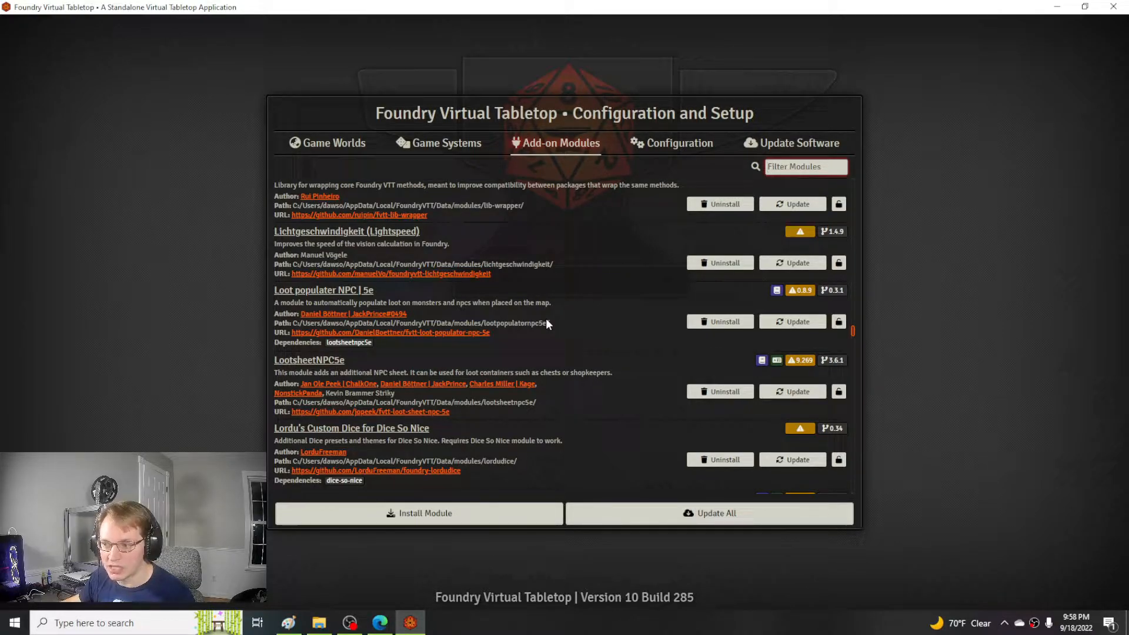
pyautogui.scroll(-1, 545, 318)
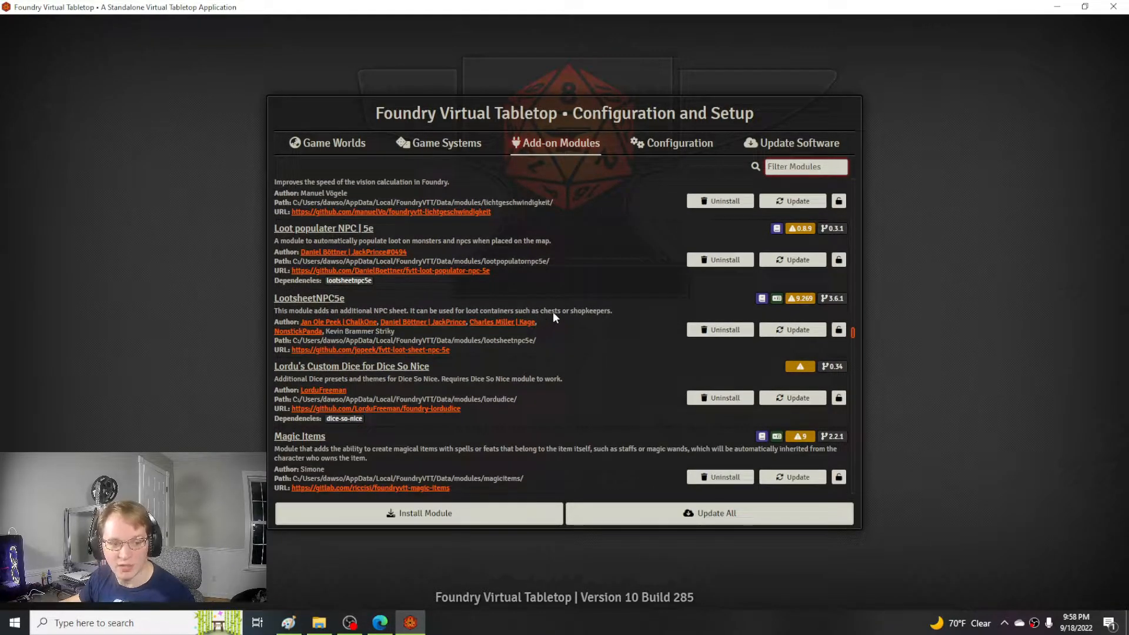
# - Launch the Test Stuff - Videos game world and bring the shop map into view
pyautogui.click(334, 147)
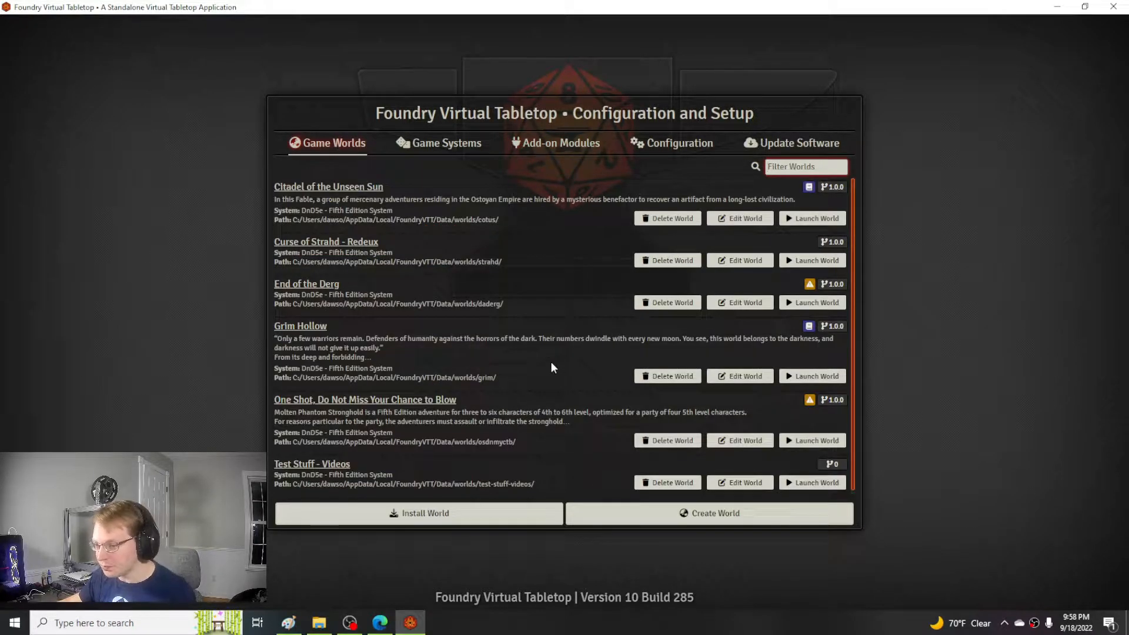
pyautogui.click(801, 481)
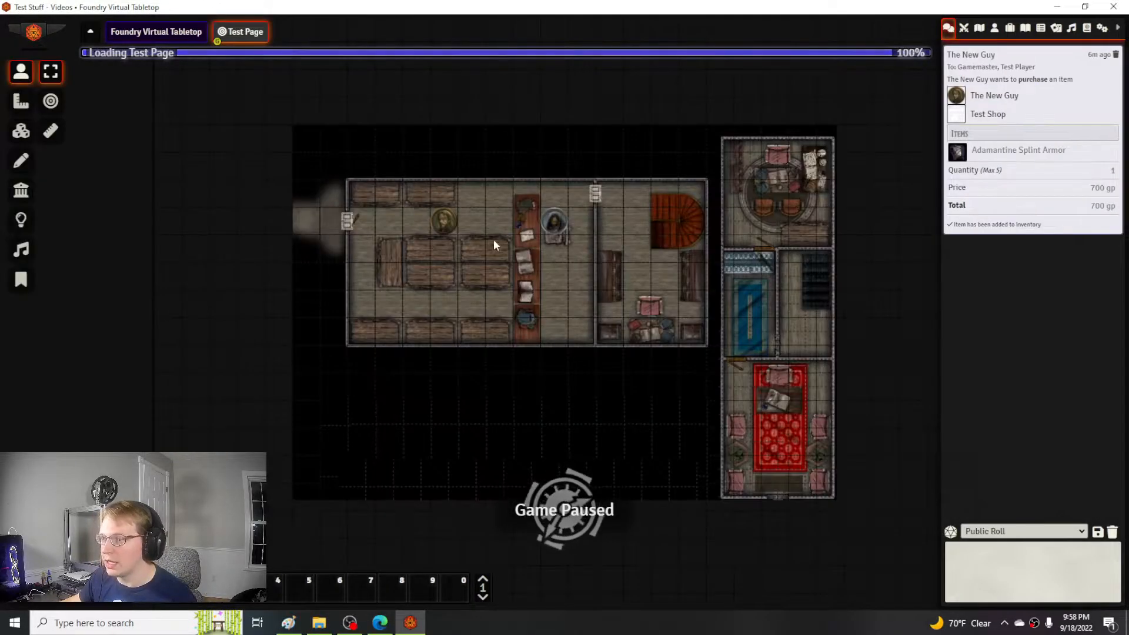
pyautogui.scroll(4, 591, 296)
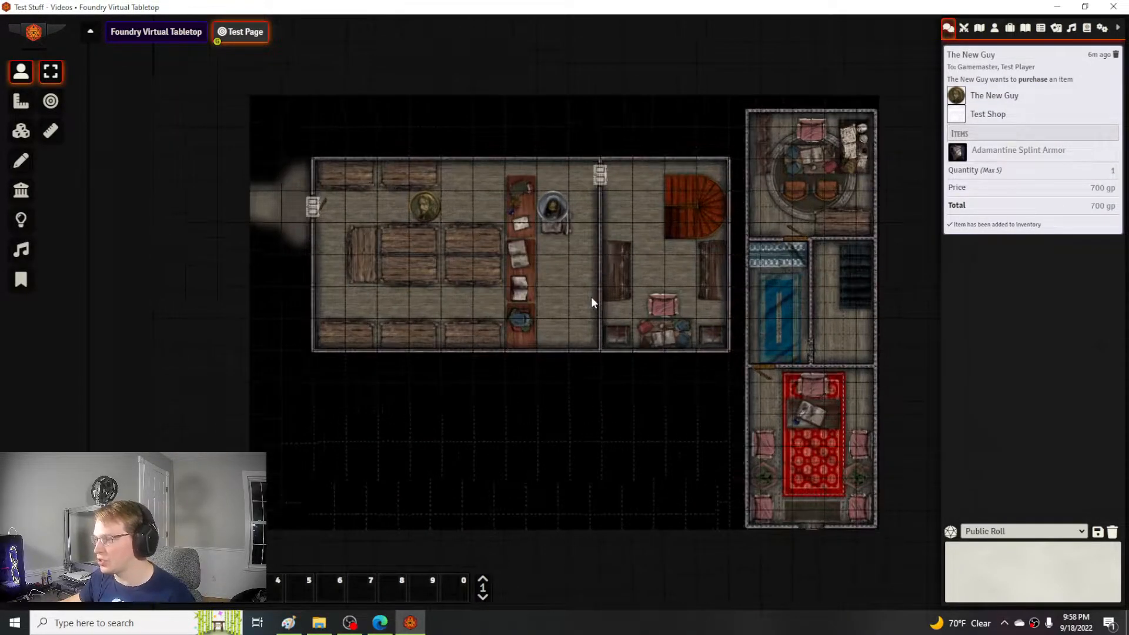
pyautogui.moveTo(591, 275); pyautogui.dragTo(588, 299)
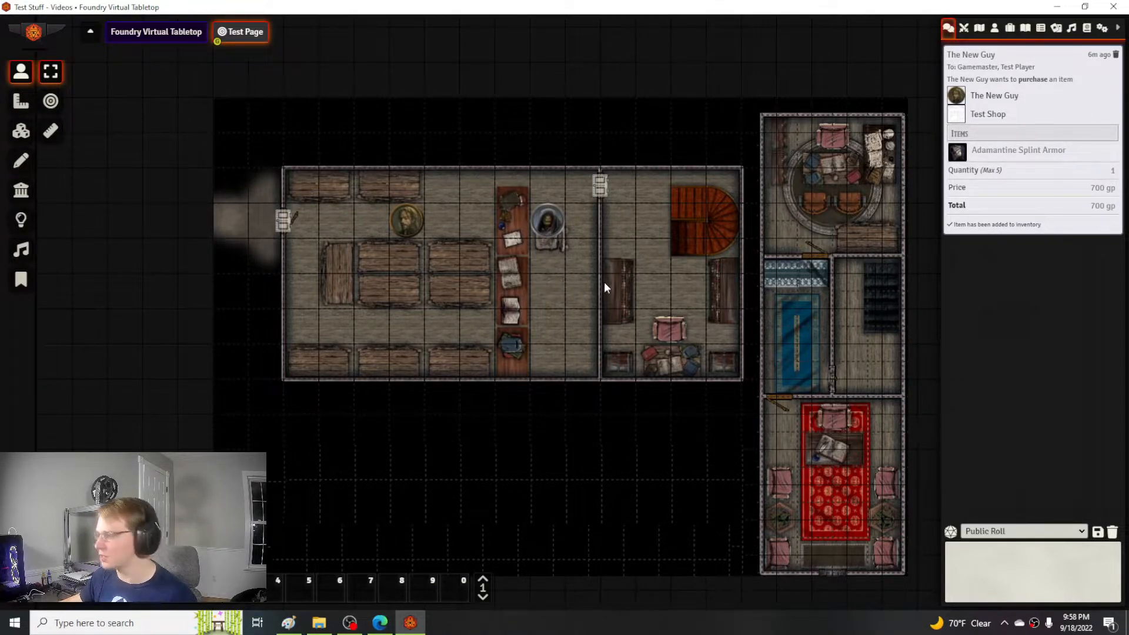
# - Review which modules are active in this world through module management, and close it without changes
pyautogui.click(1103, 28)
pyautogui.click(1039, 215)
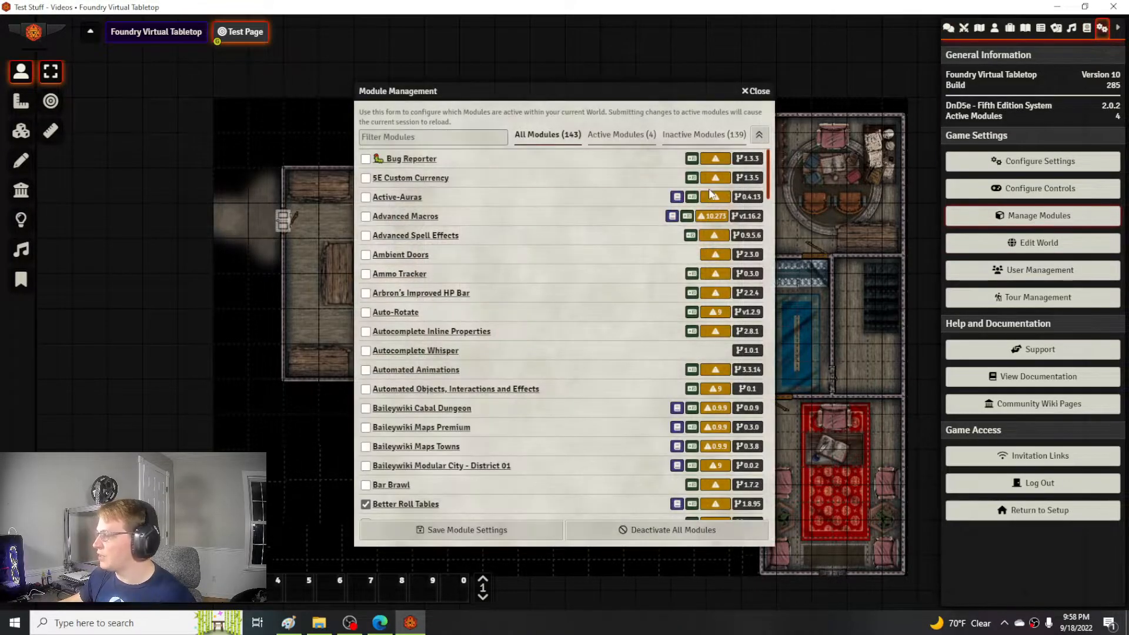
pyautogui.click(618, 135)
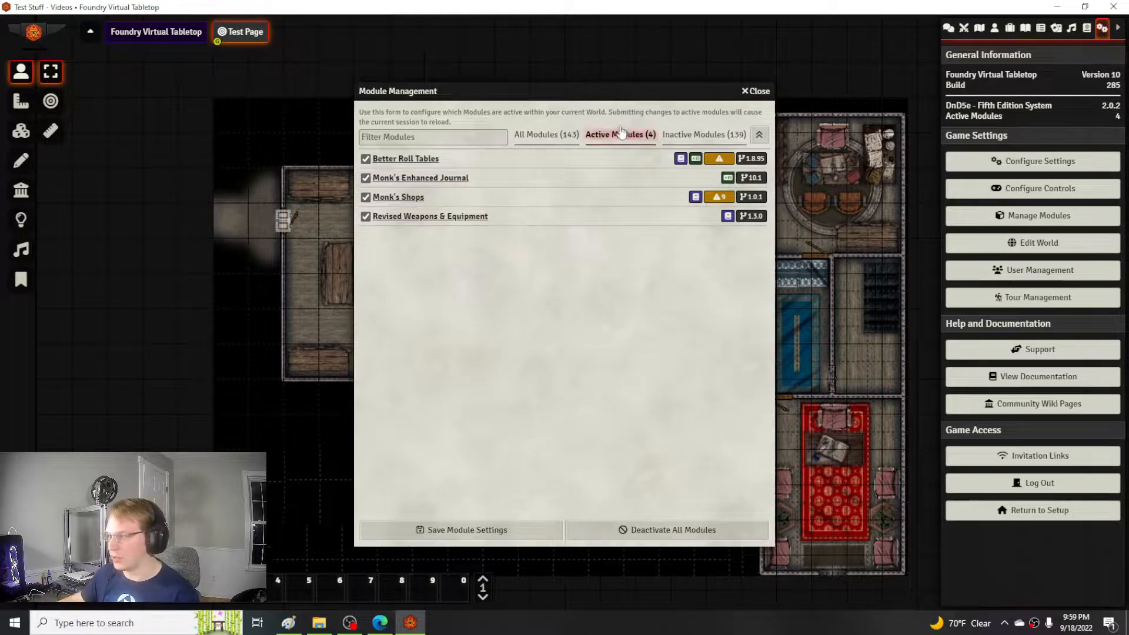
pyautogui.click(759, 91)
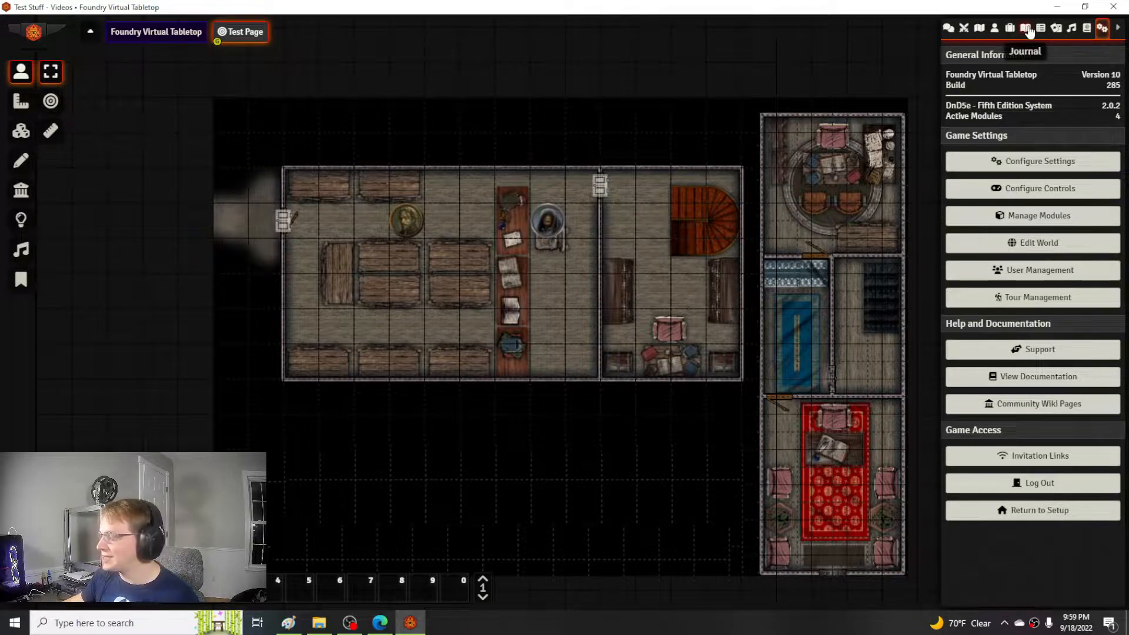
# - Create a new journal entry of type Shop named Test Shop 2
pyautogui.click(1026, 29)
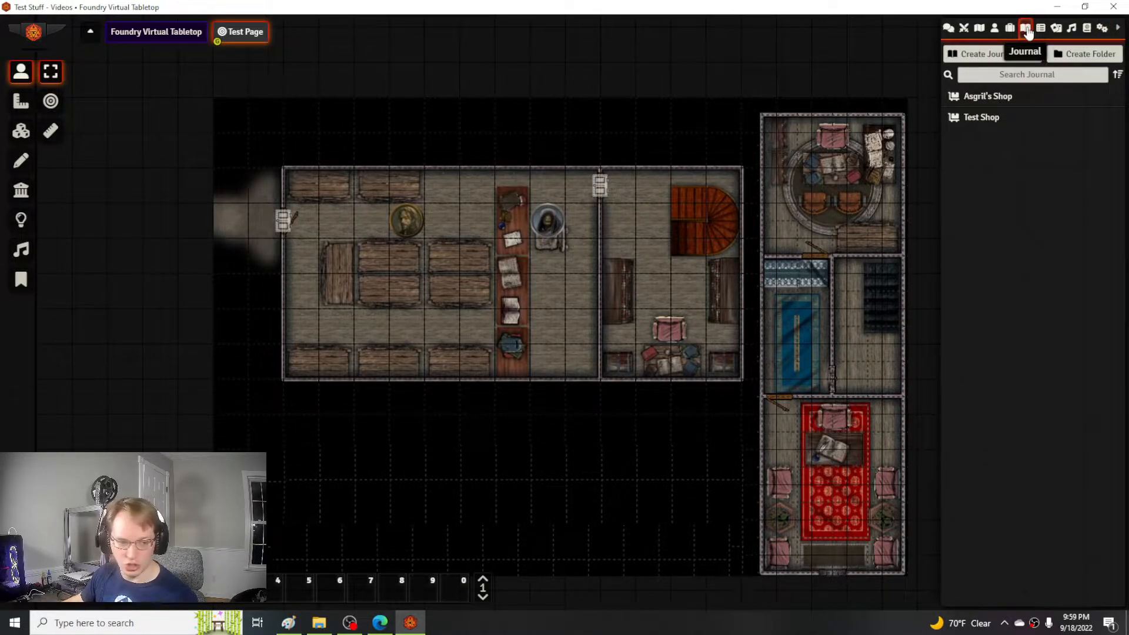
pyautogui.click(976, 57)
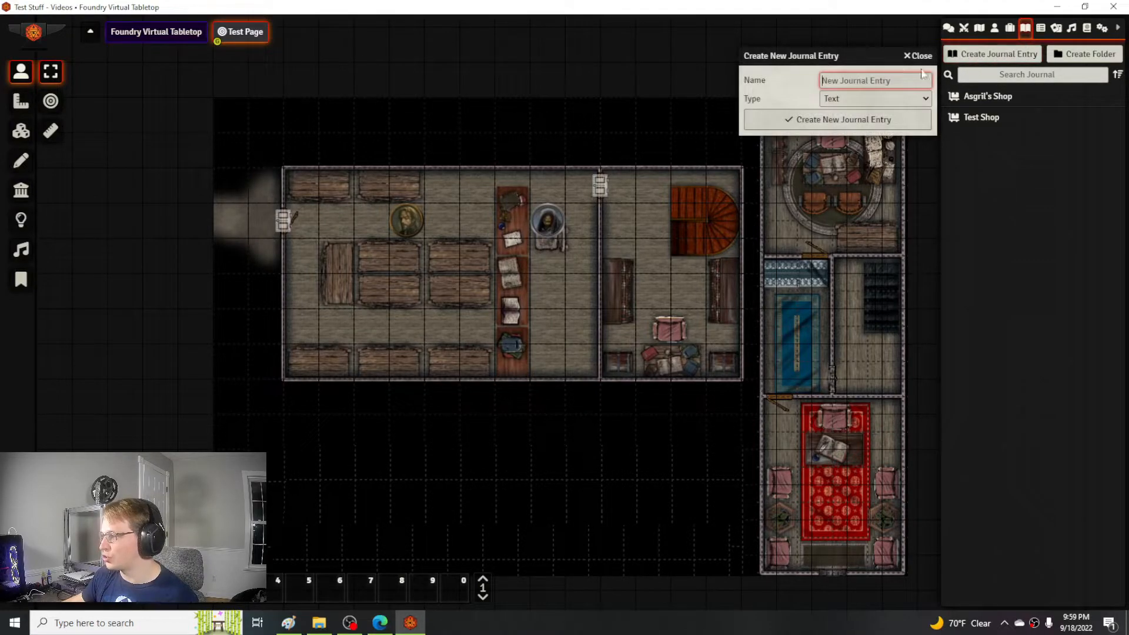
pyautogui.click(848, 98)
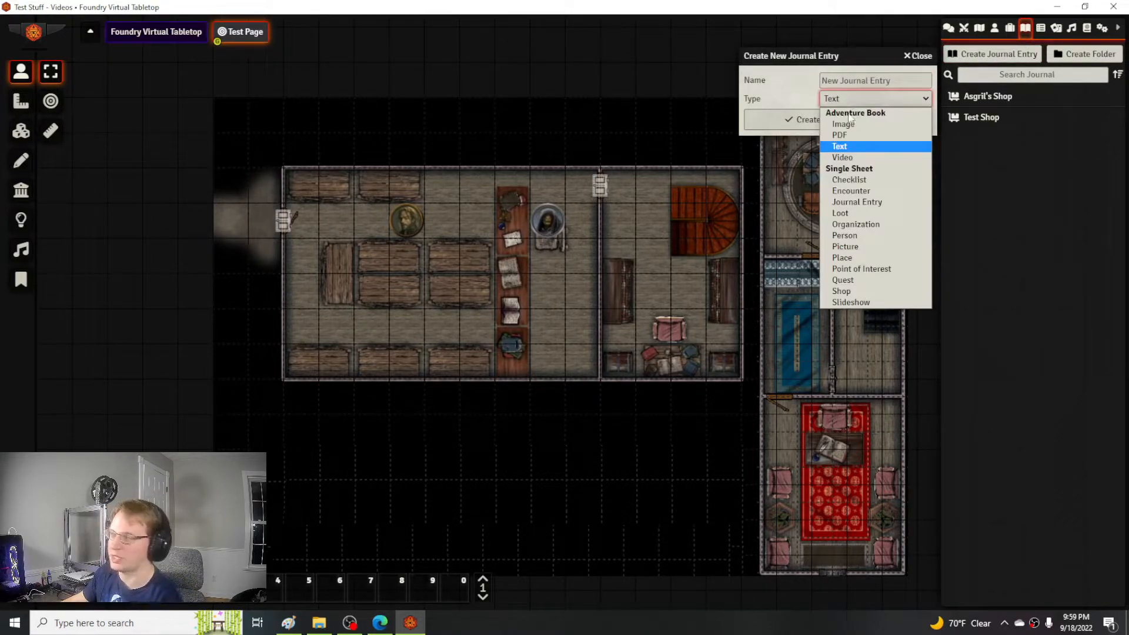
pyautogui.click(844, 291)
pyautogui.click(843, 79)
pyautogui.write('Test Sho')
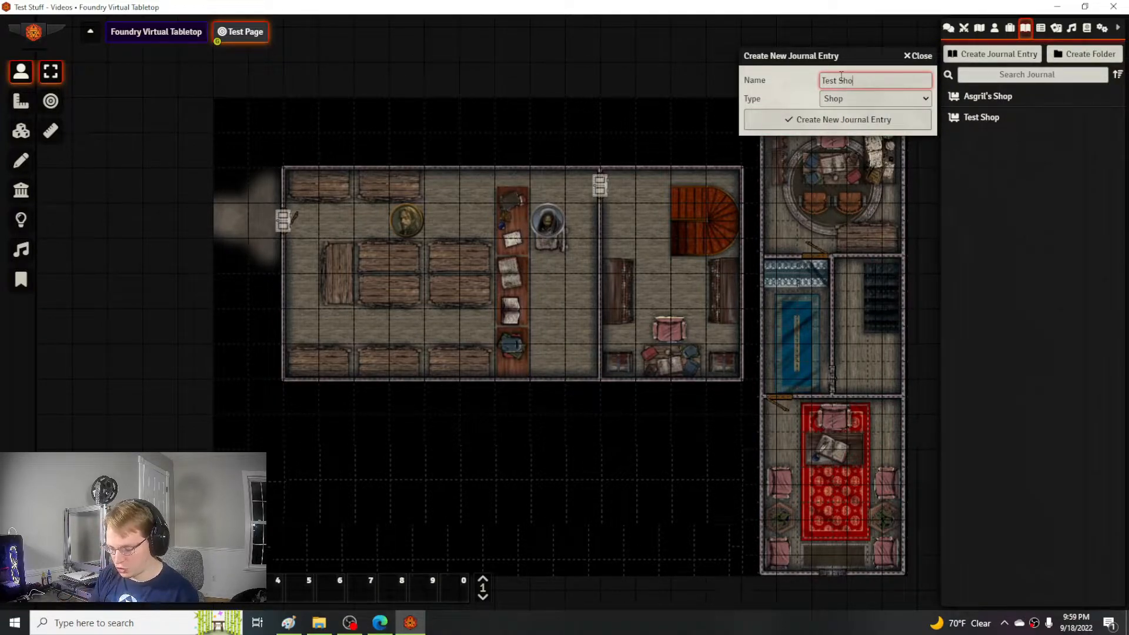
pyautogui.write('p 2')
pyautogui.press('Return')
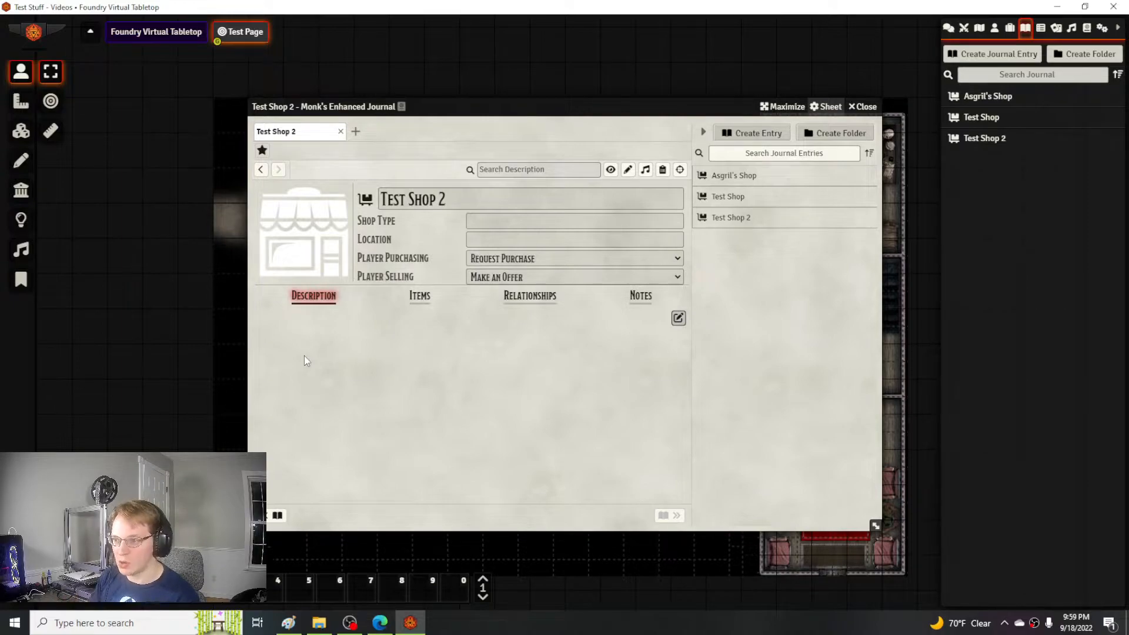
# - Set the shop's picture to the hooded reptilian portrait from the worlds/hotdq/characters folder
pyautogui.click(300, 231)
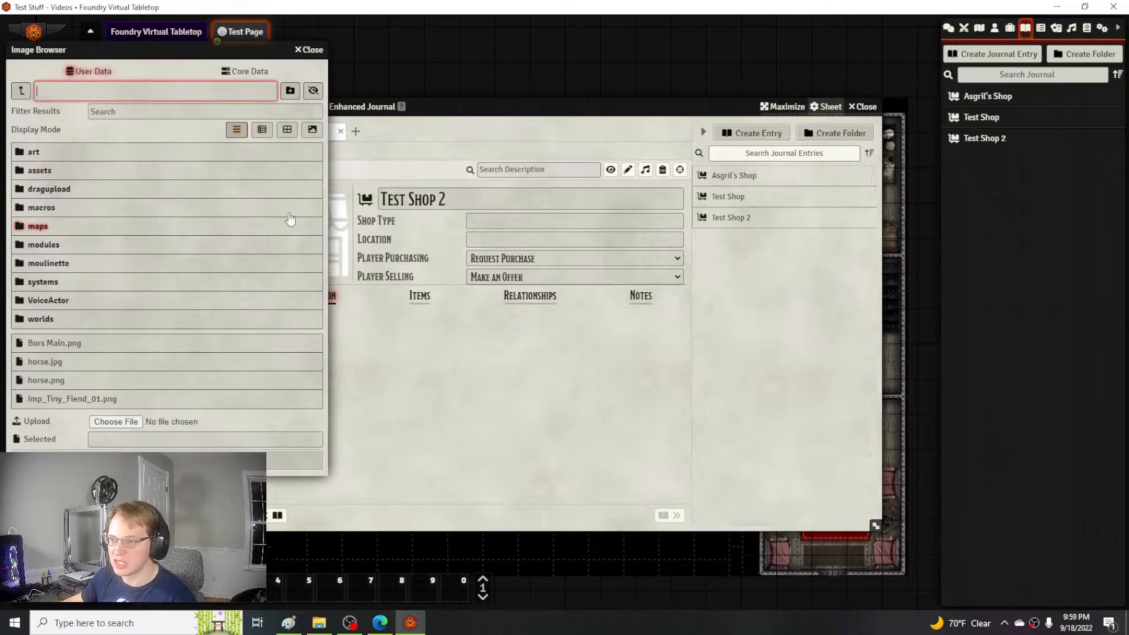
pyautogui.click(45, 318)
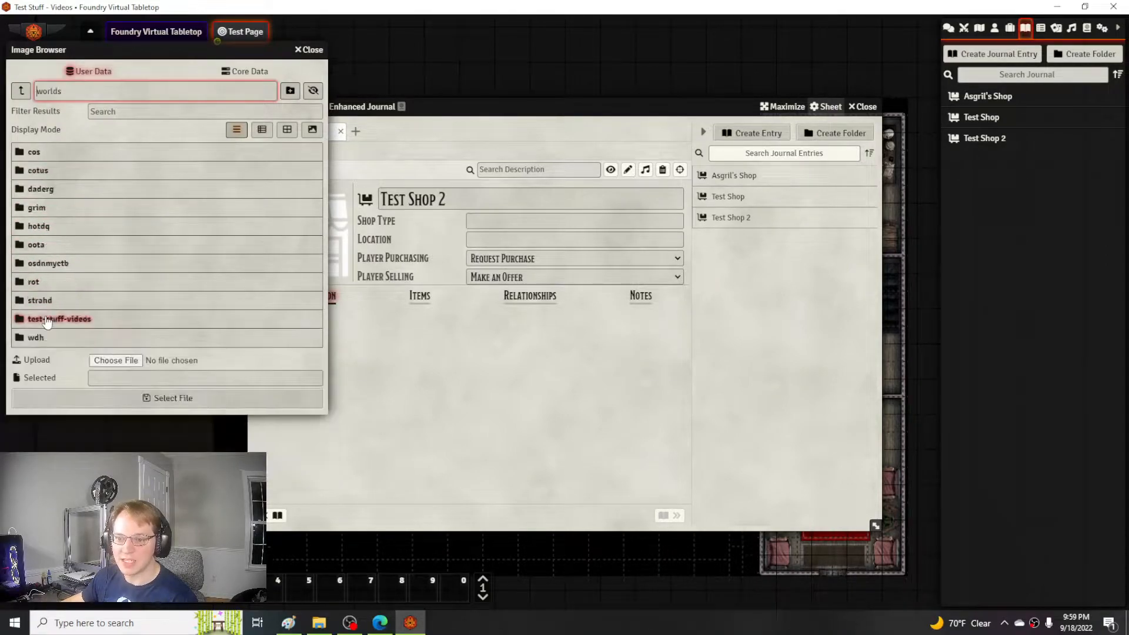
pyautogui.click(36, 230)
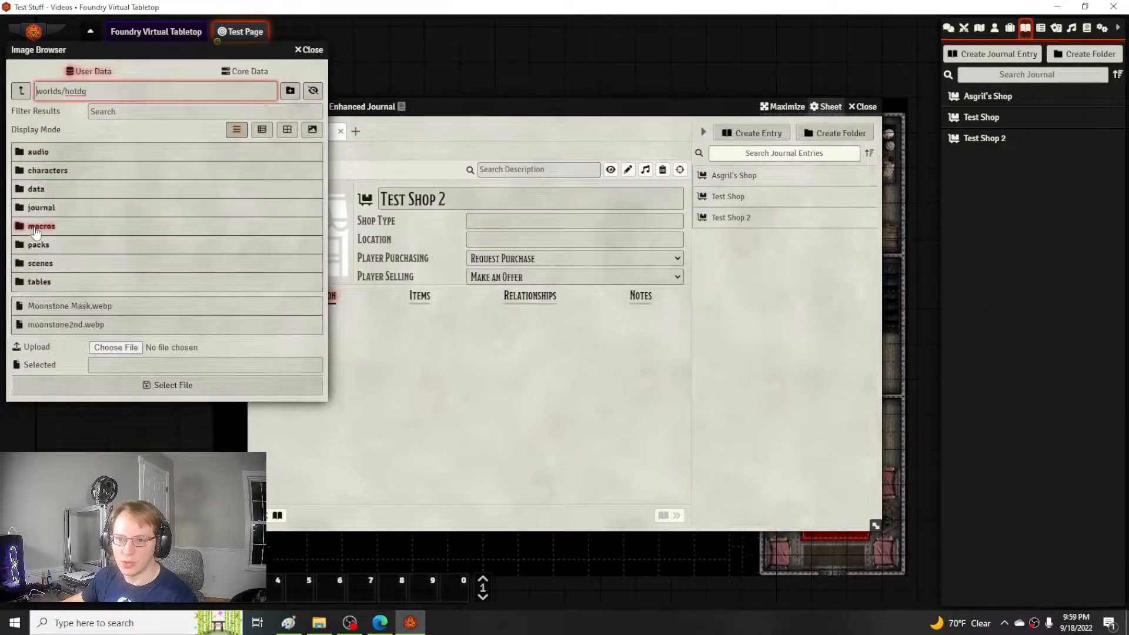
pyautogui.click(42, 171)
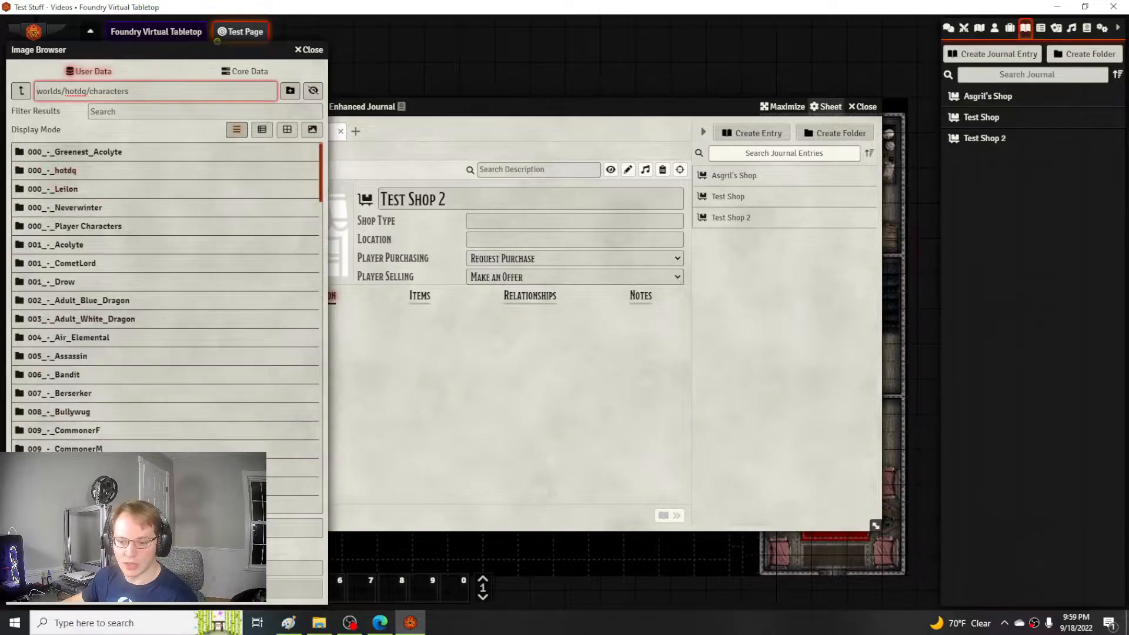
pyautogui.click(294, 588)
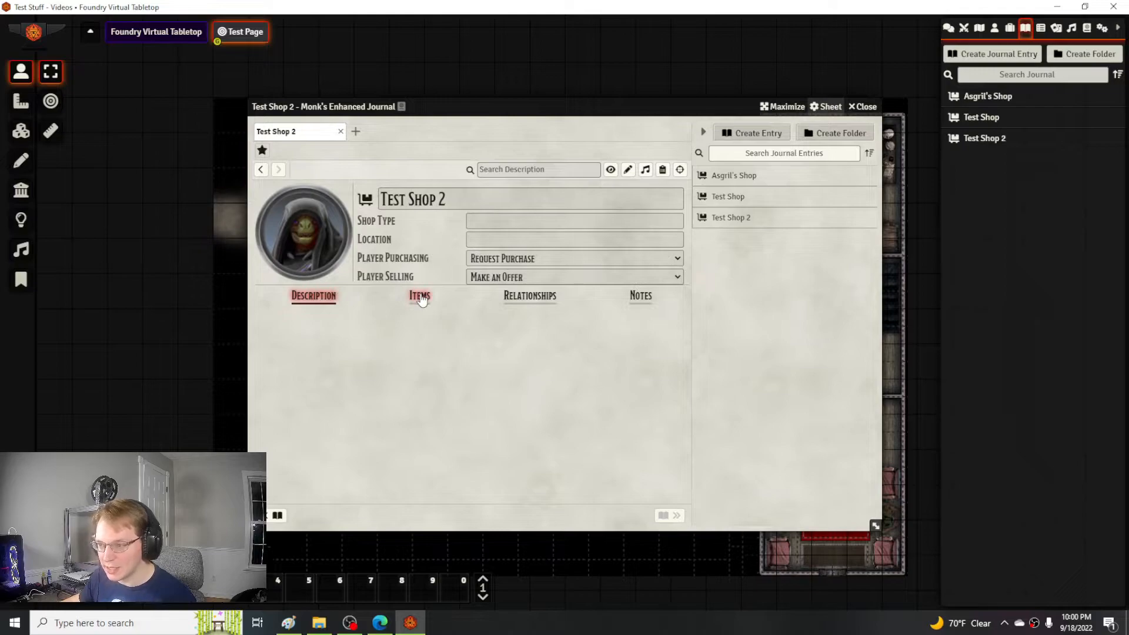
# - Set the shop type to Weapon Shop and its location to Waterdeep
pyautogui.click(495, 228)
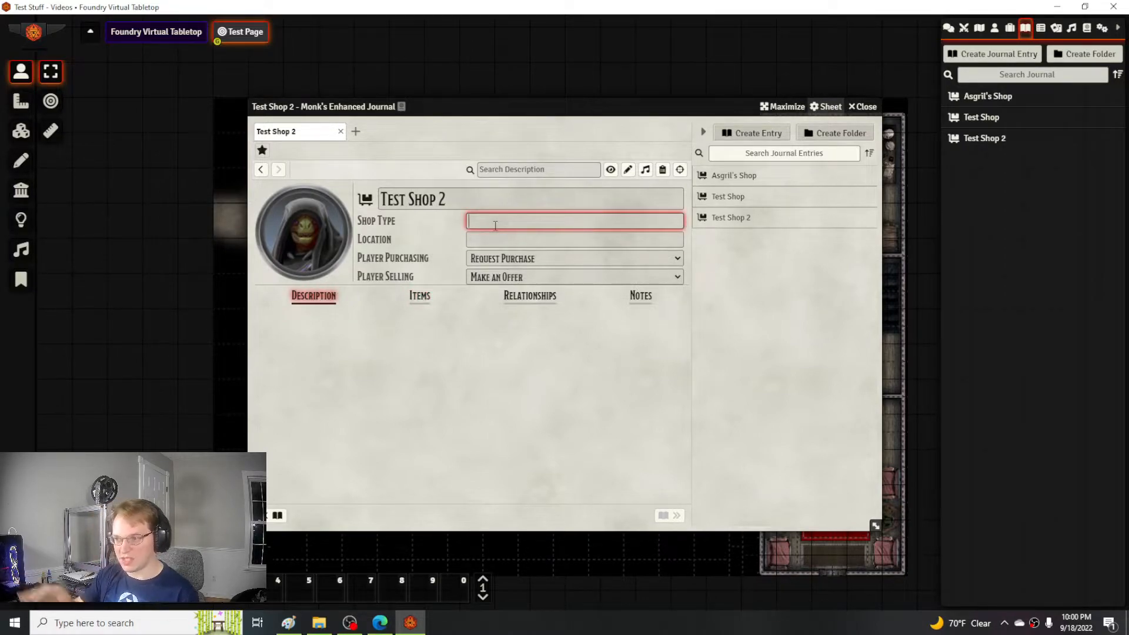
pyautogui.write('Weapon Shop')
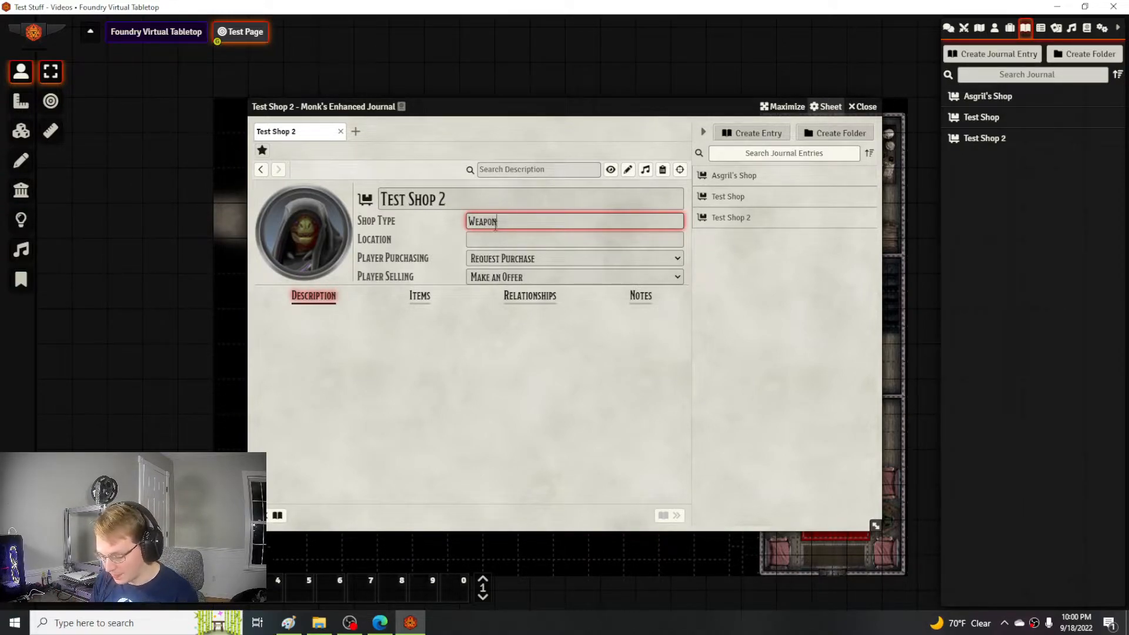
pyautogui.press('Tab')
pyautogui.write('Waterdeep')
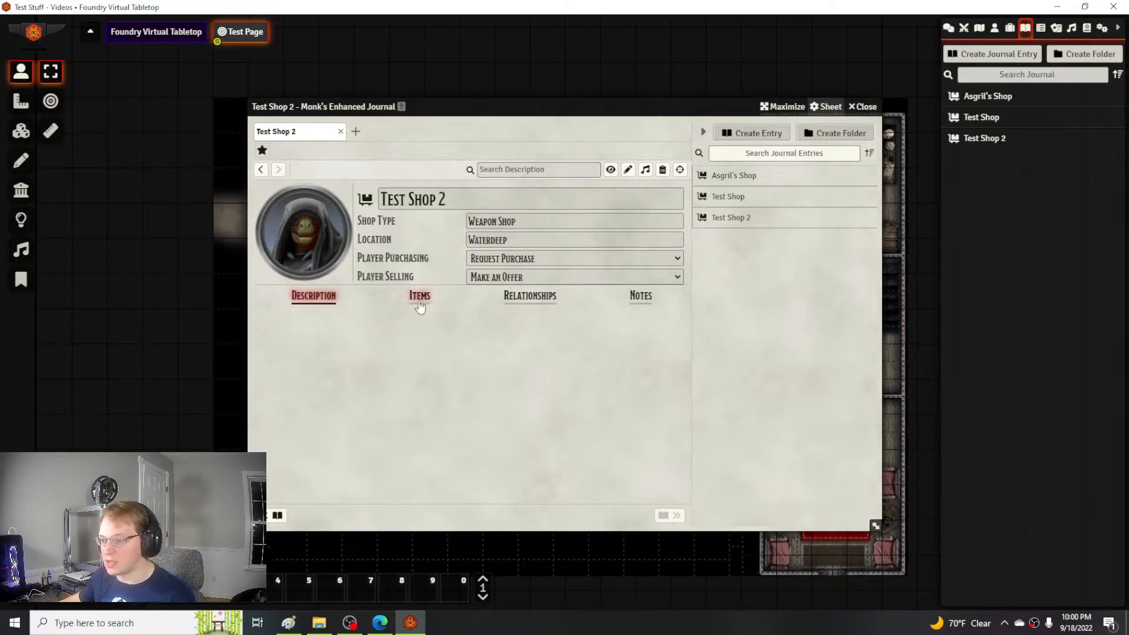
# - Show the shop's item list and inspect the Weapons rollable table's entries and their compendium source options
pyautogui.click(420, 297)
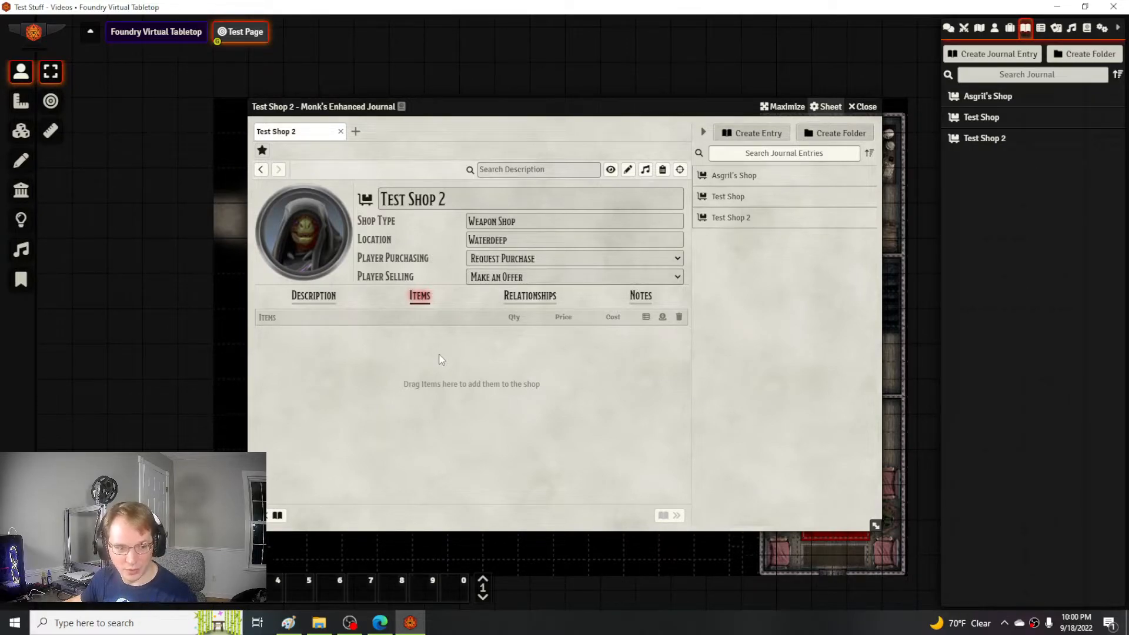
pyautogui.click(1041, 30)
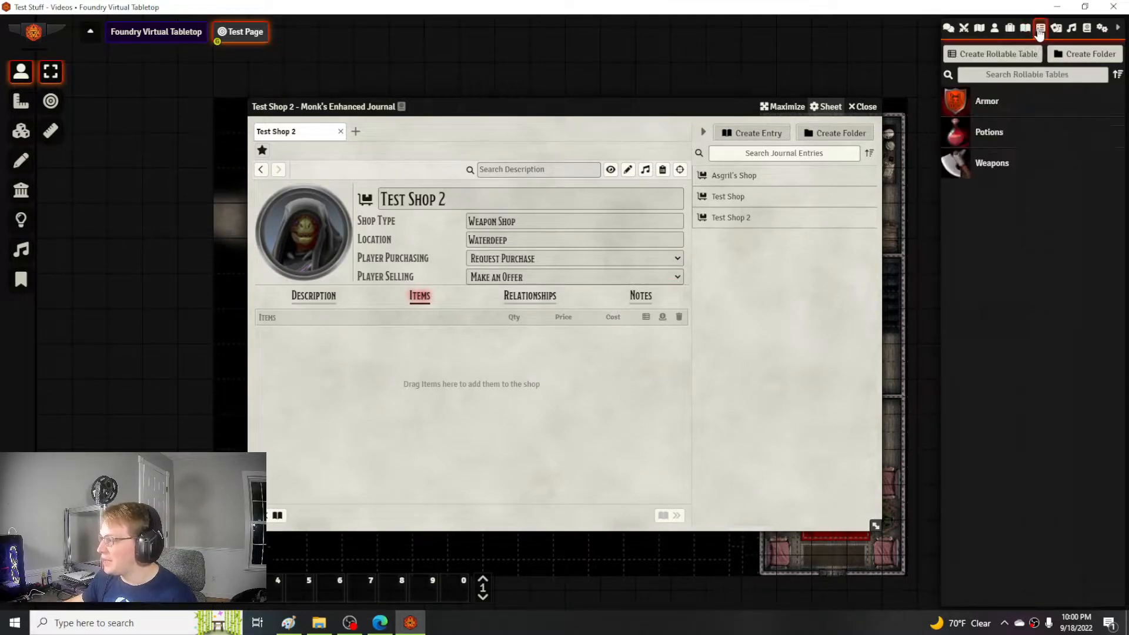
pyautogui.click(991, 164)
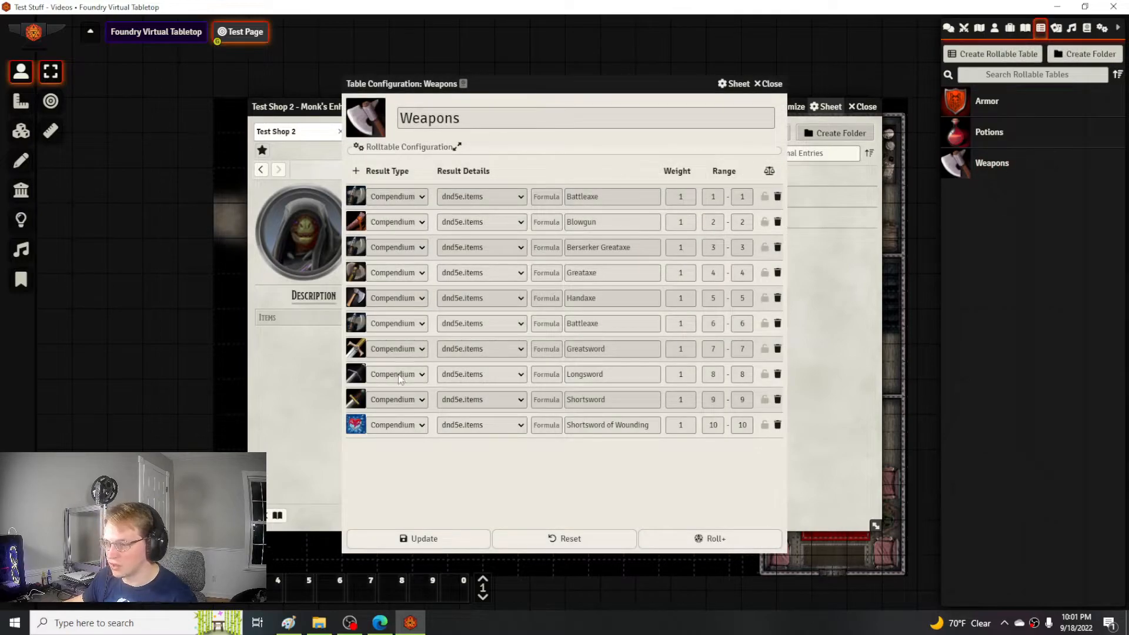
pyautogui.click(486, 197)
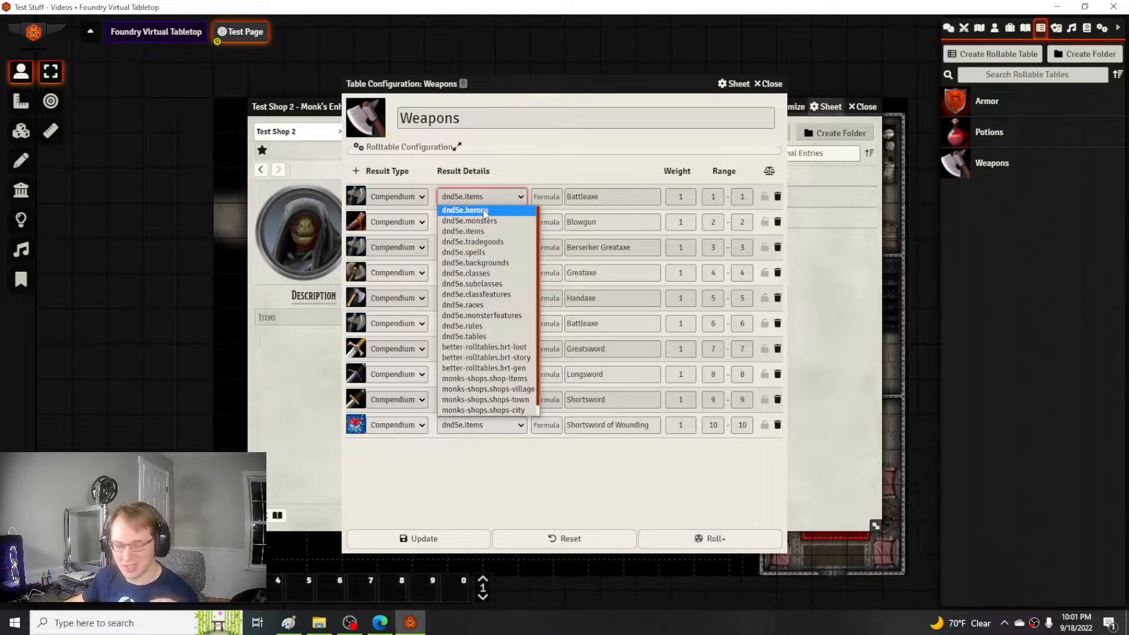
pyautogui.click(481, 233)
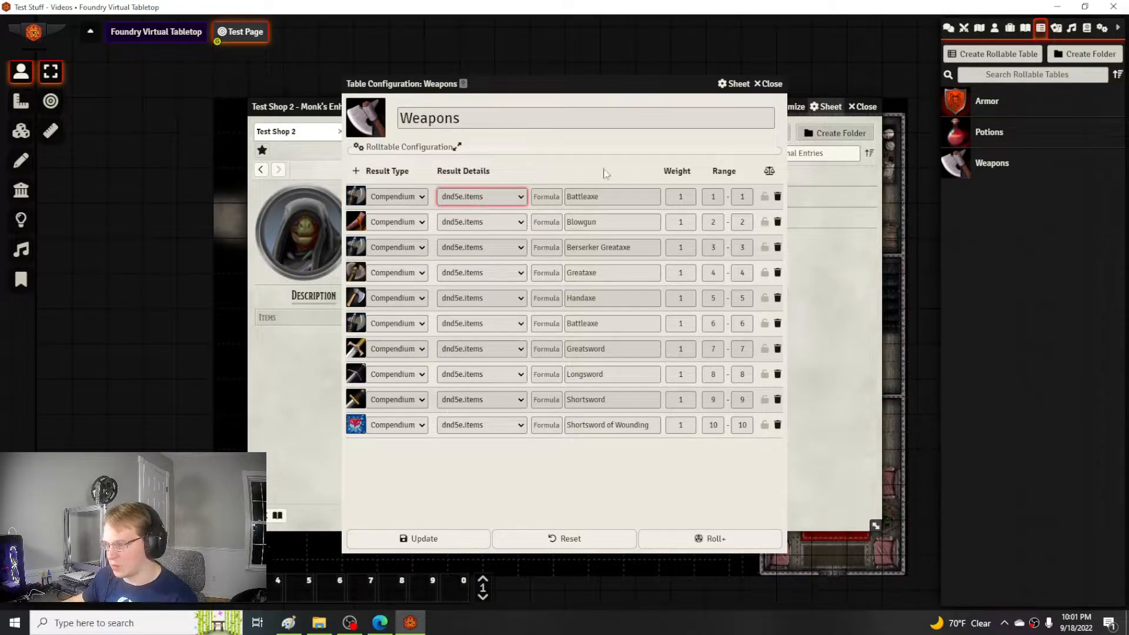
pyautogui.click(770, 84)
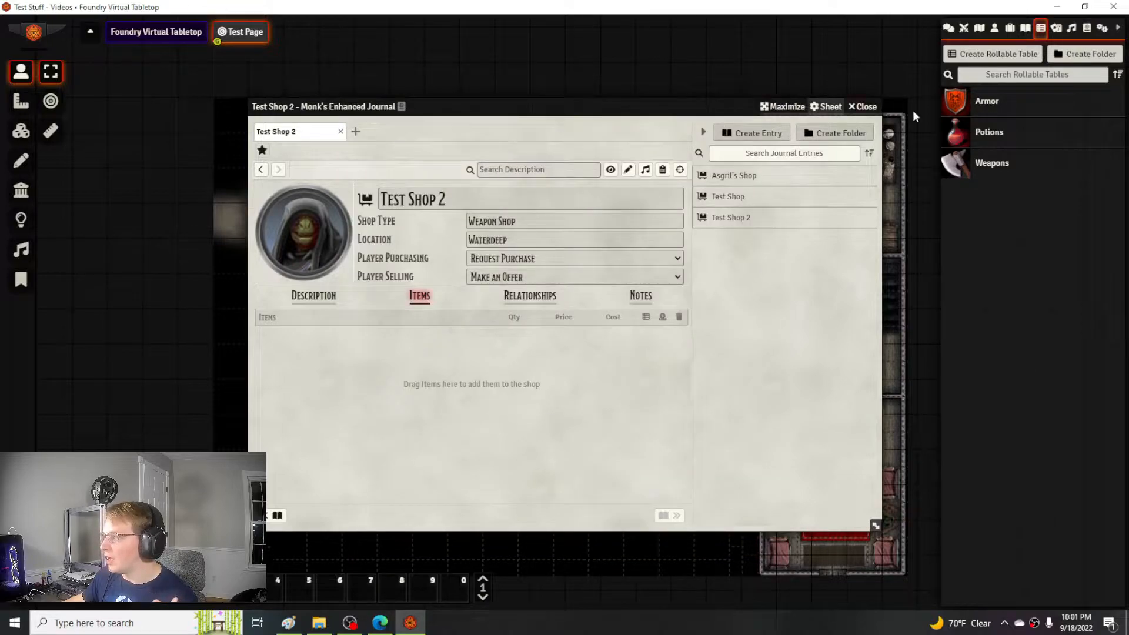
# - Set the Weapons rollable table's roll formula to d10 and close the table
pyautogui.click(1011, 167)
pyautogui.doubleClick(527, 261)
pyautogui.write('d10')
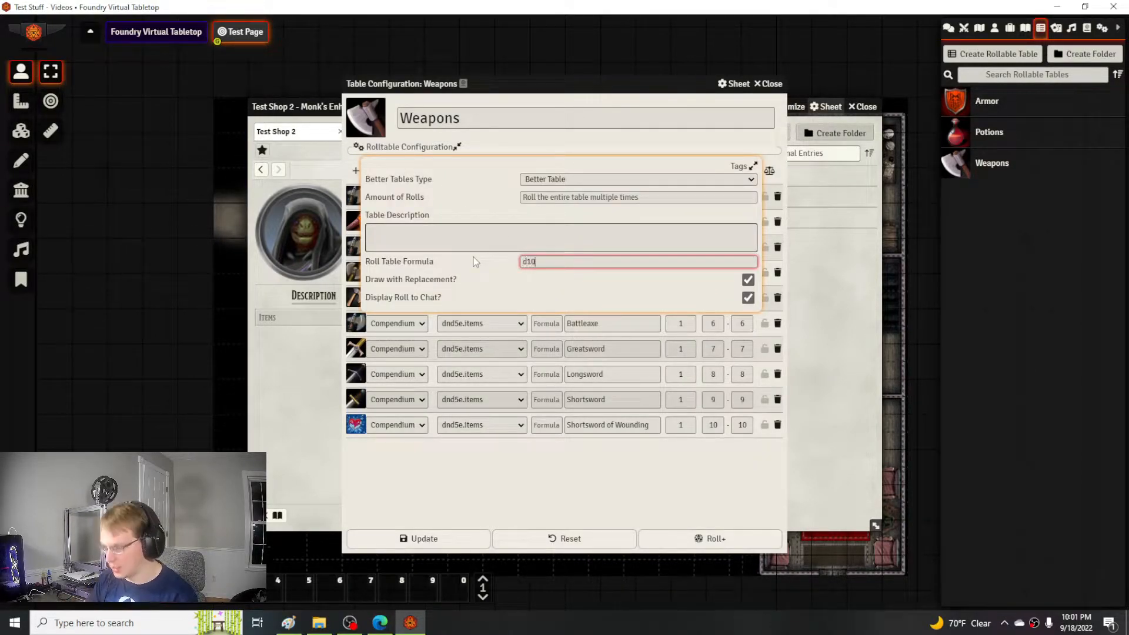
pyautogui.press('Return')
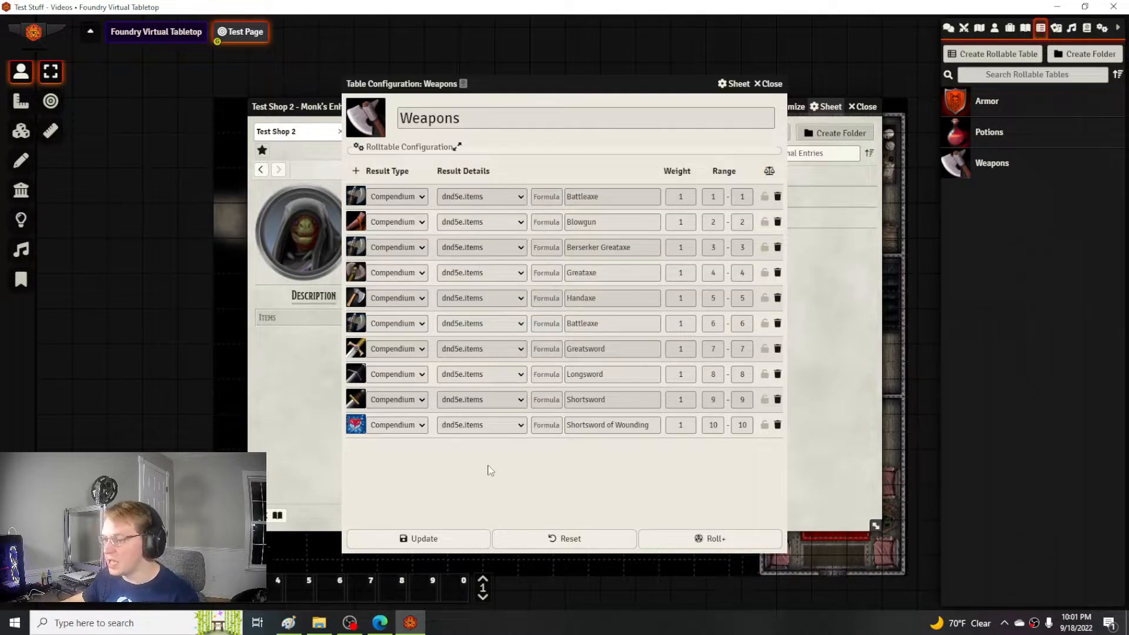
pyautogui.click(773, 85)
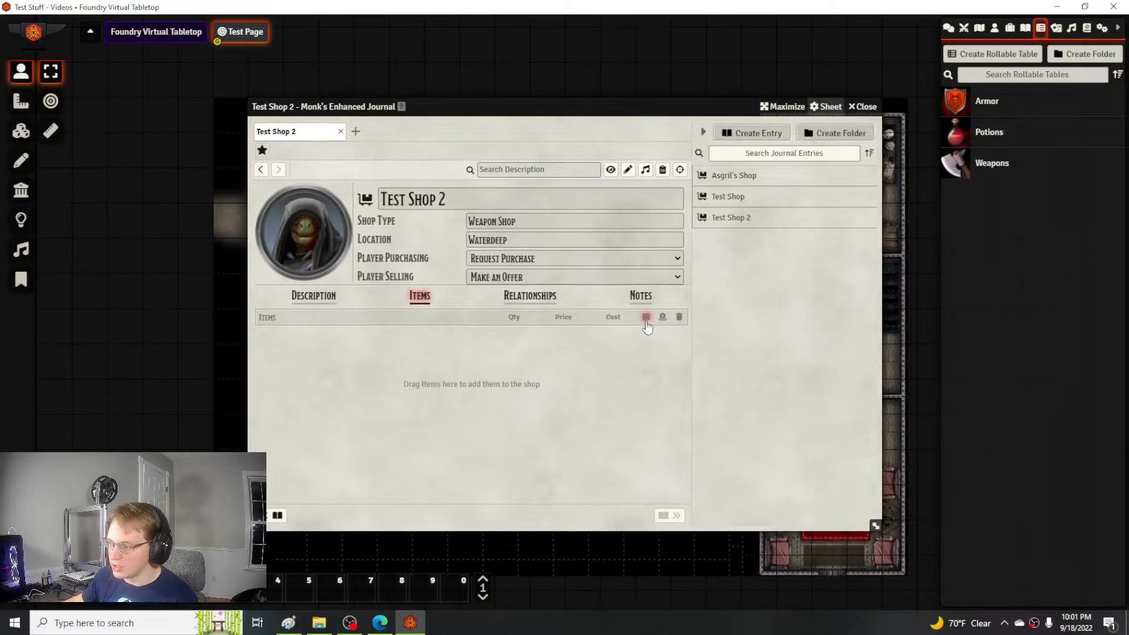
# - Populate the shop with 5 items from the Weapons roll table, with duplicates increasing the quantity
pyautogui.click(646, 319)
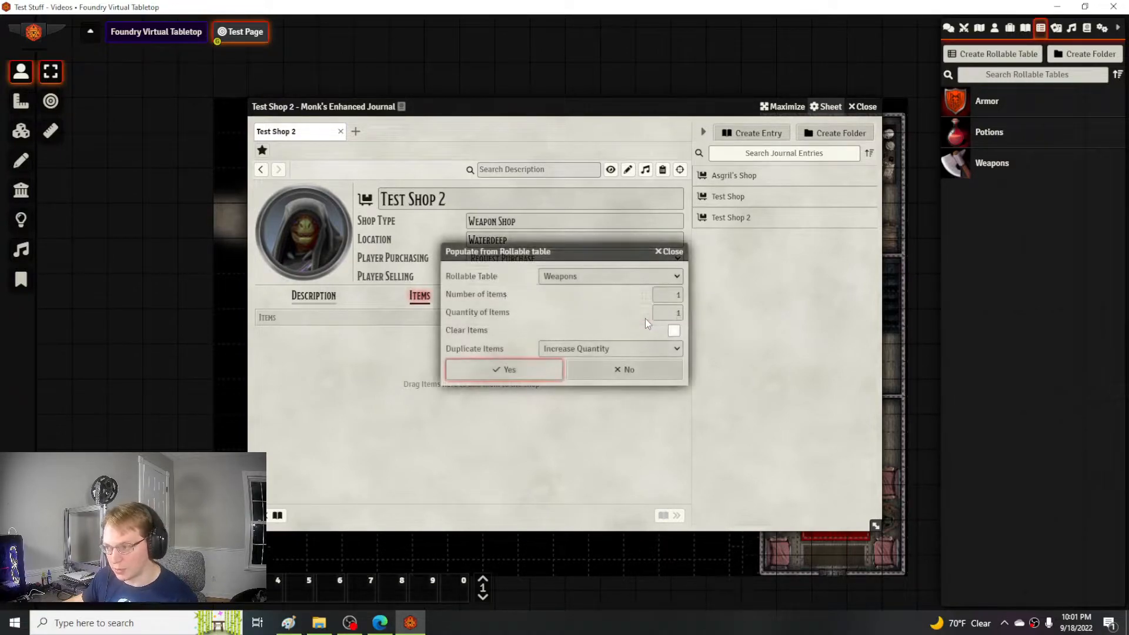
pyautogui.click(594, 276)
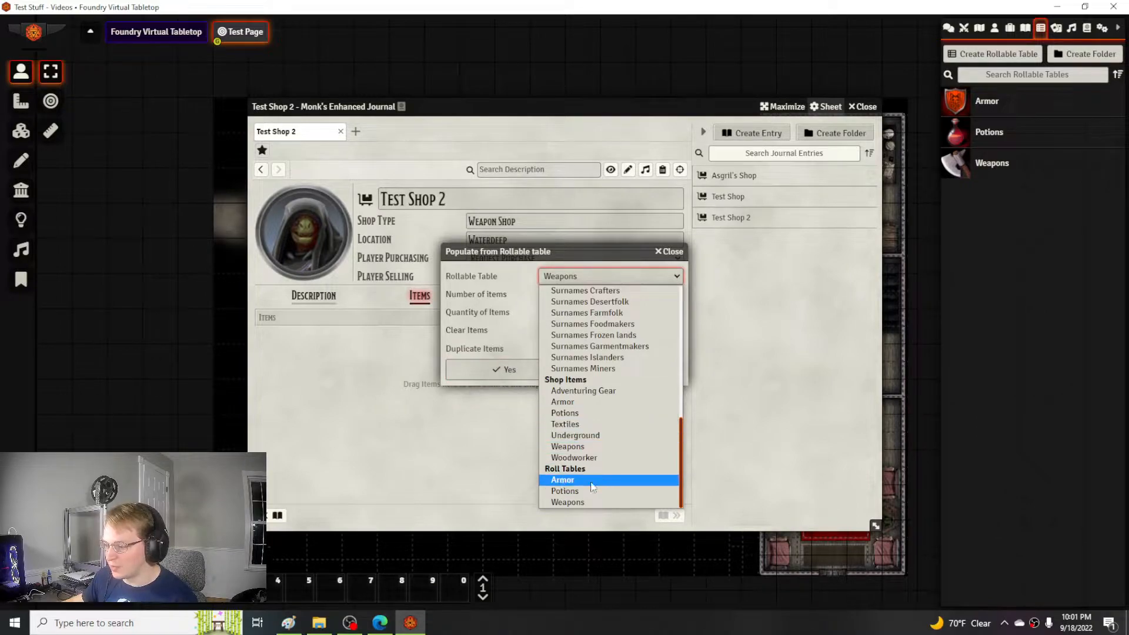
pyautogui.click(576, 502)
pyautogui.click(664, 299)
pyautogui.press('BackSpace')
pyautogui.write('5')
pyautogui.click(599, 317)
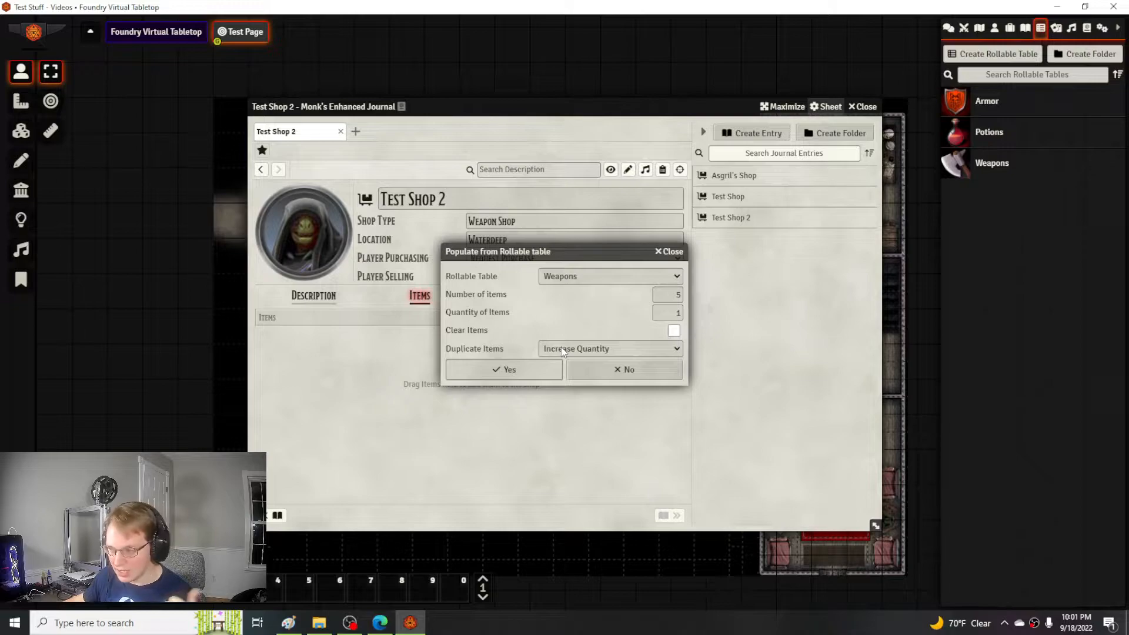
pyautogui.click(507, 372)
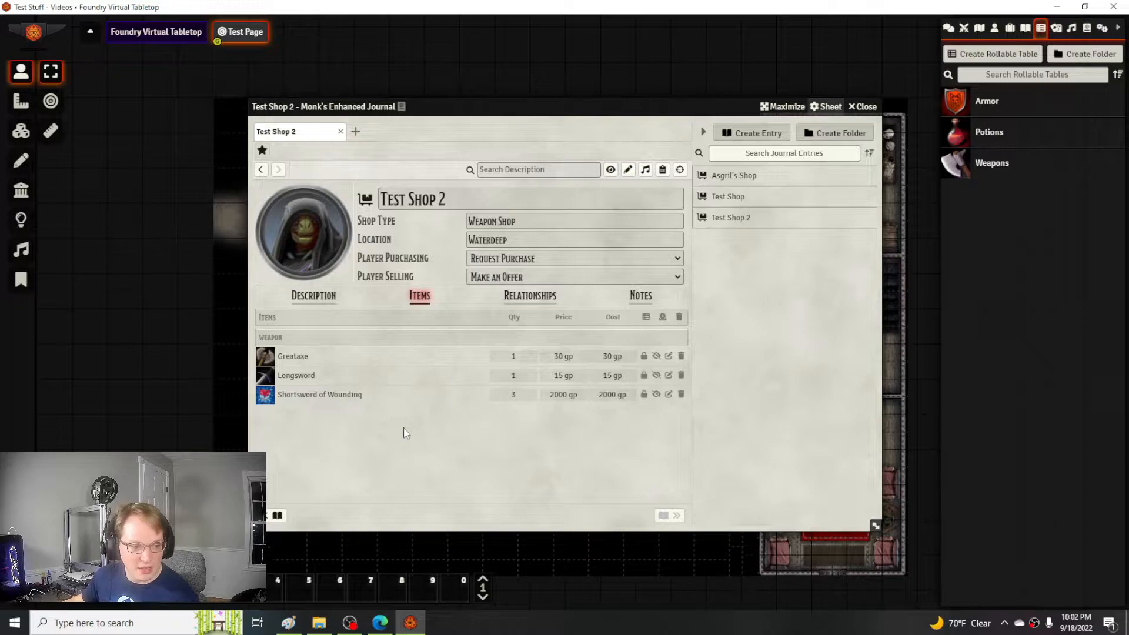
# - Add 15 more items to the shop from the Weapons rollable table
pyautogui.click(646, 318)
pyautogui.click(667, 294)
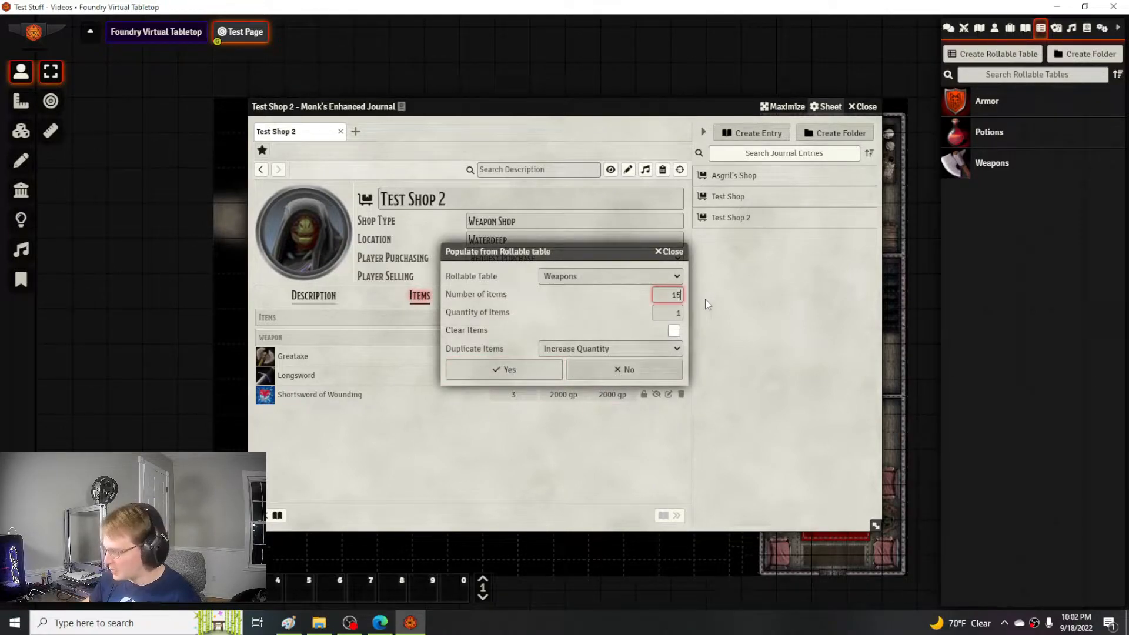
pyautogui.click(521, 369)
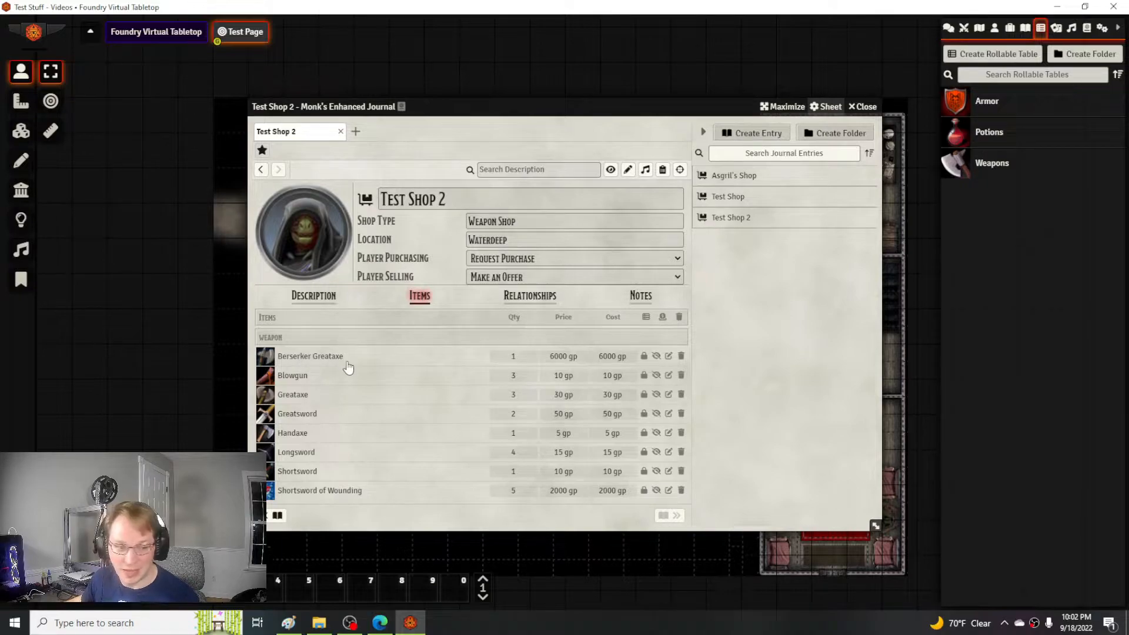
# - Set the Berserker Greataxe's cost to 10000 gp and collapse the Greataxe's description
pyautogui.click(600, 355)
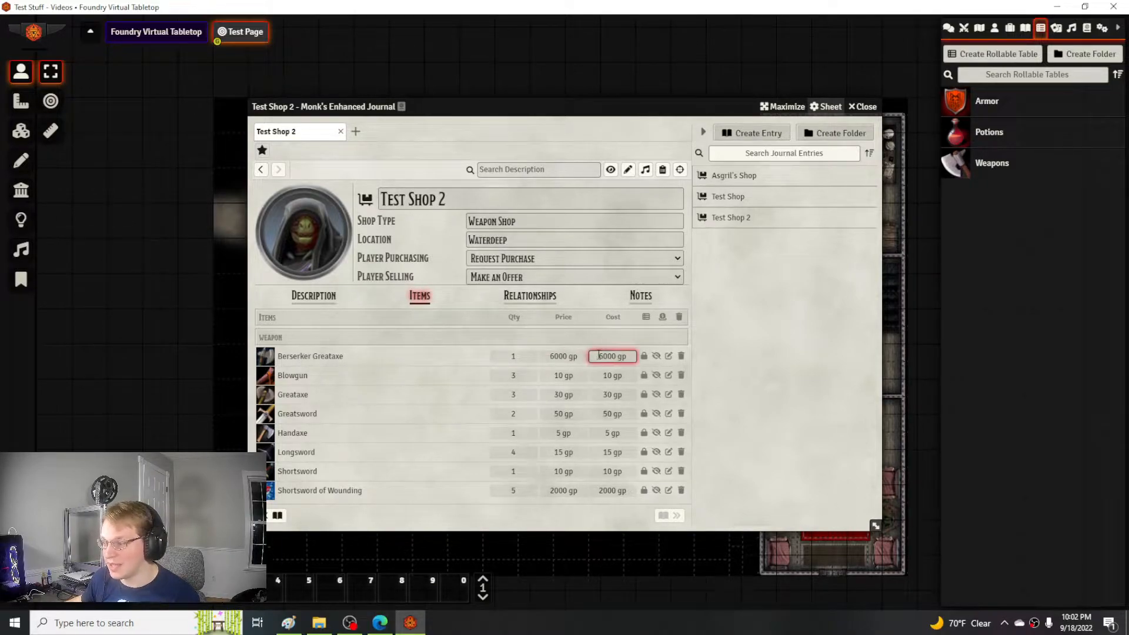
pyautogui.write('10')
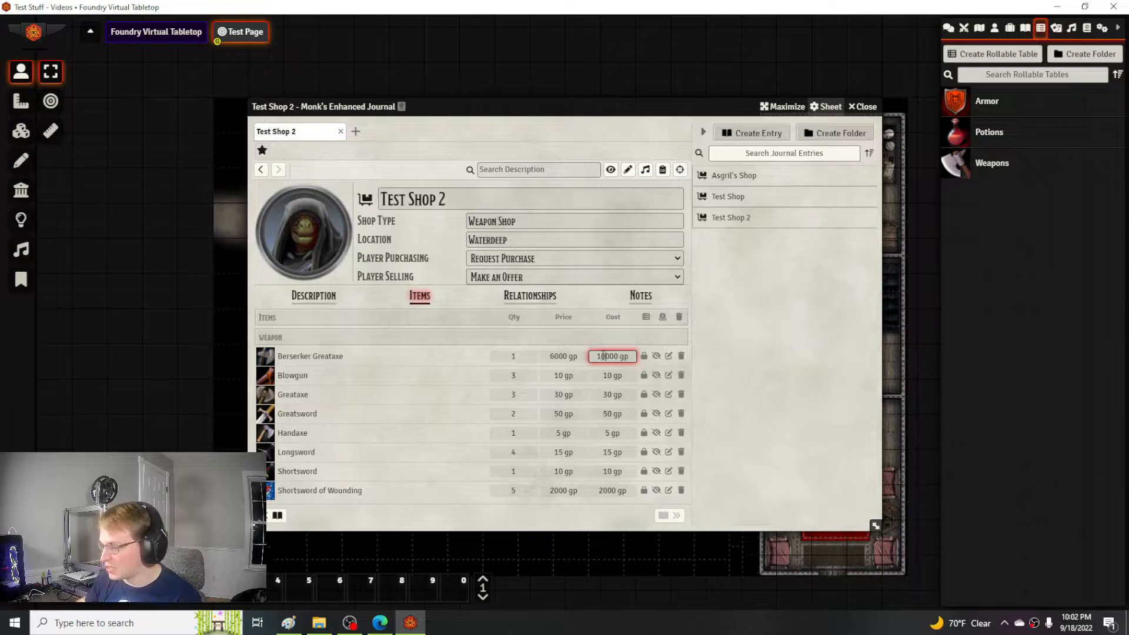
pyautogui.click(600, 377)
pyautogui.click(433, 395)
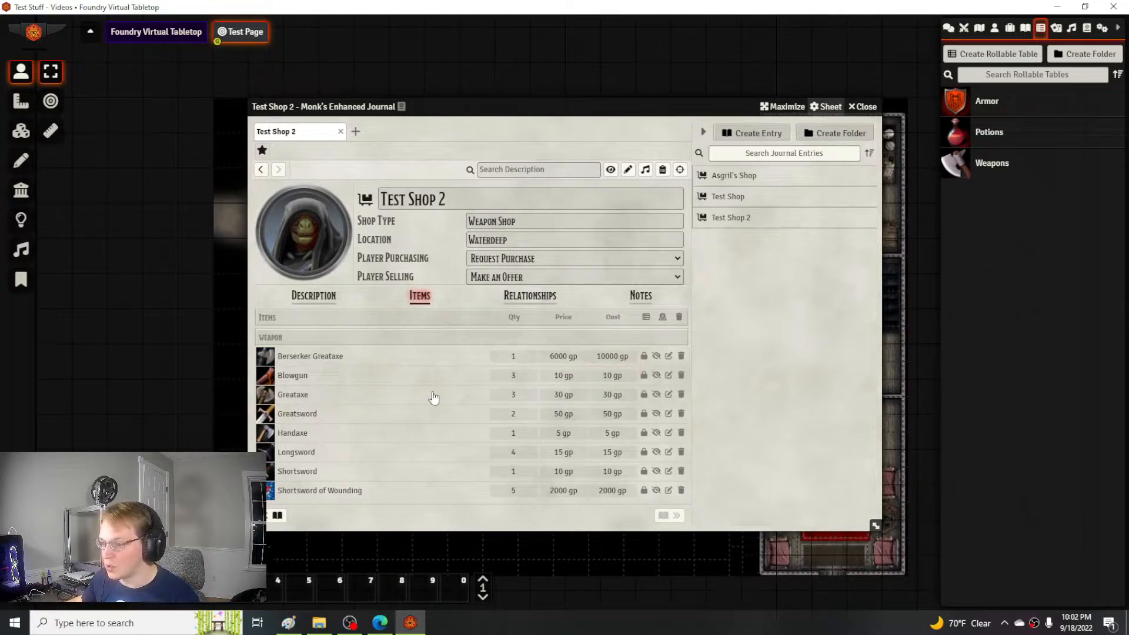
pyautogui.click(608, 356)
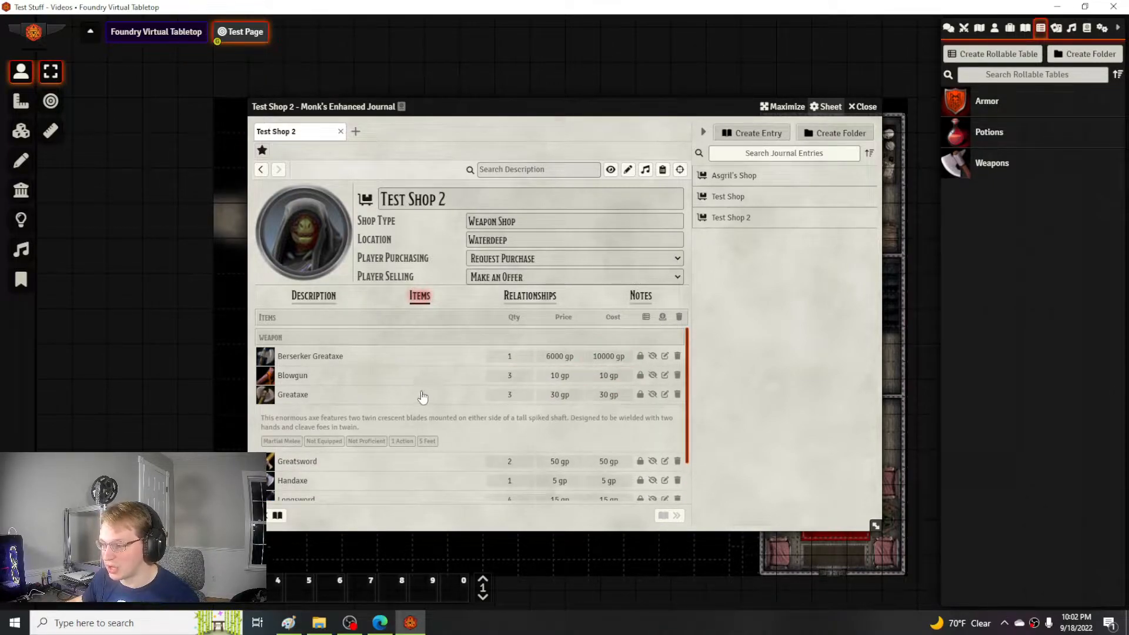
pyautogui.click(388, 395)
pyautogui.click(575, 355)
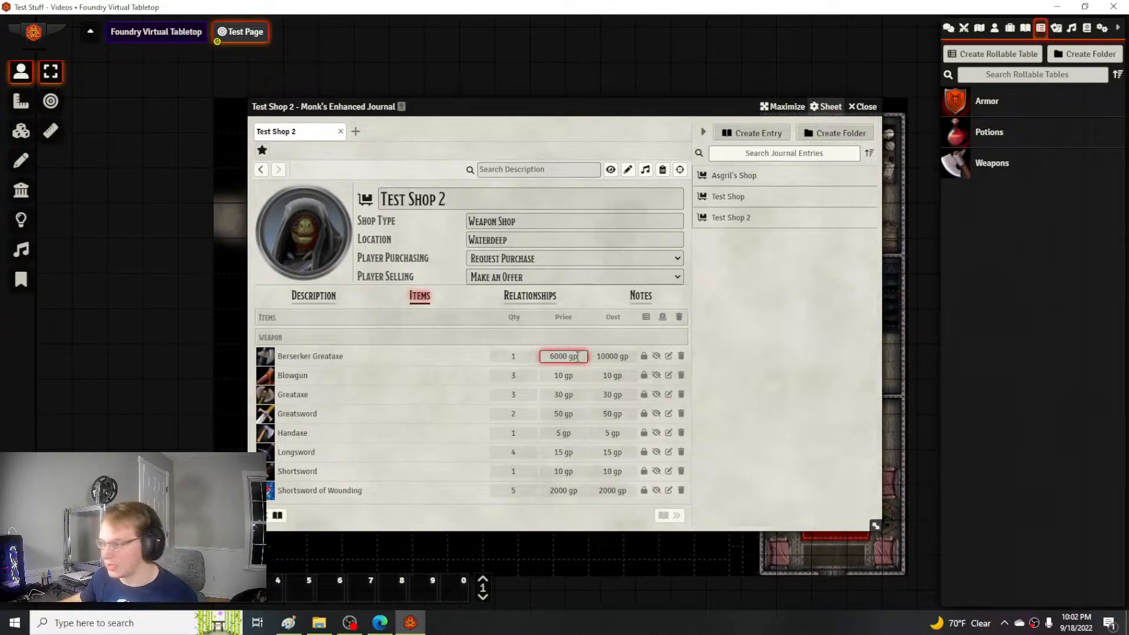
# - View the shop's relationships and enter "DC17" in its private notes
pyautogui.click(535, 301)
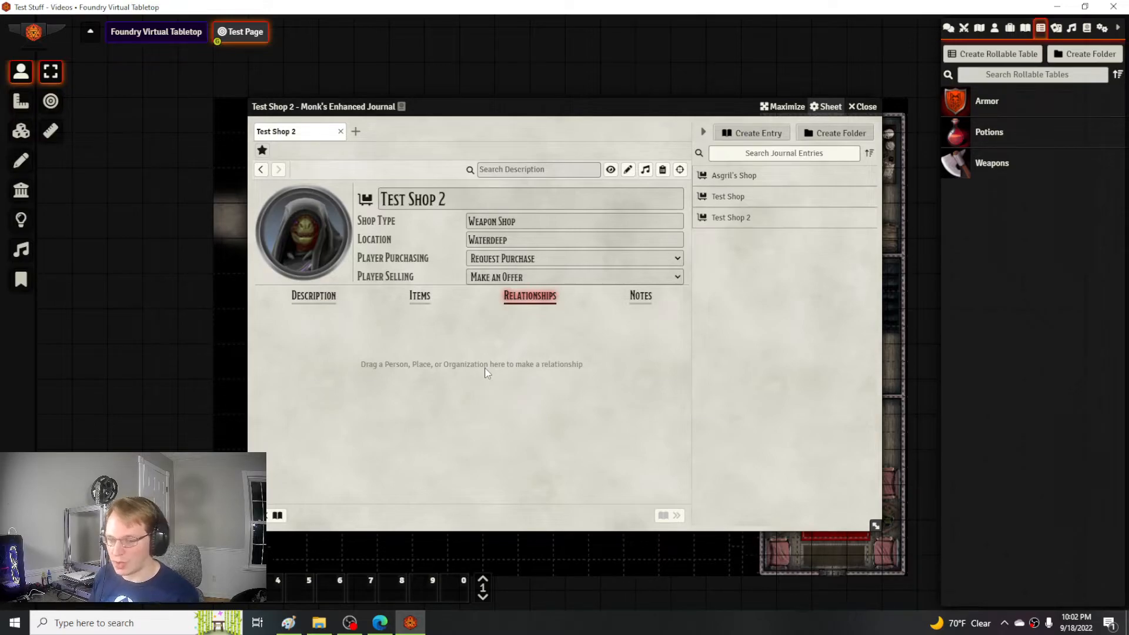
pyautogui.click(644, 299)
pyautogui.click(487, 356)
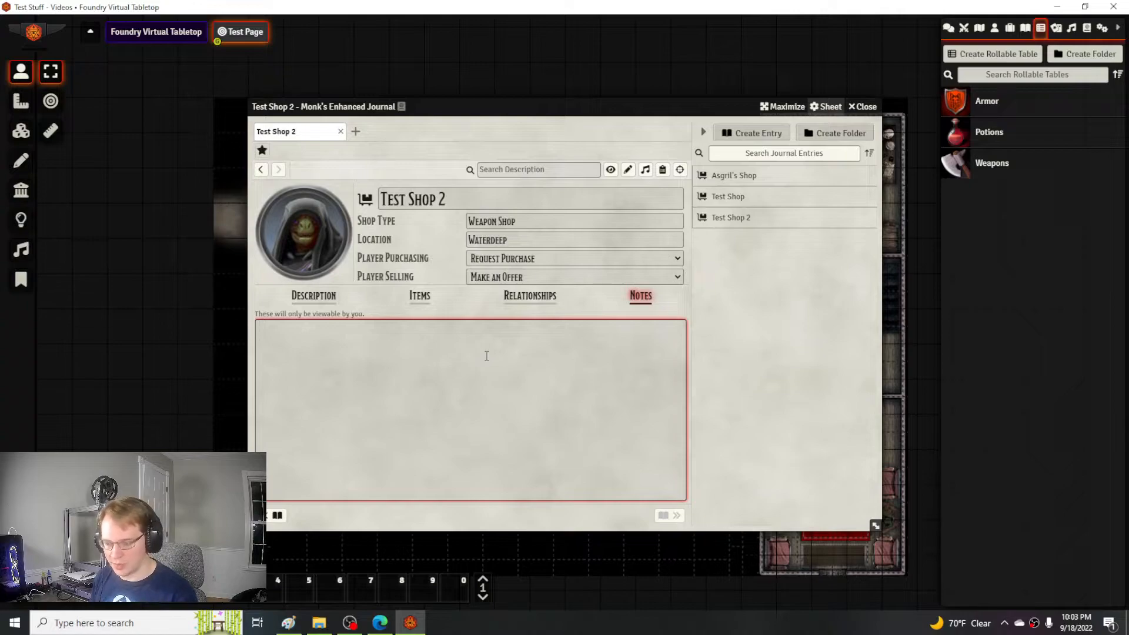
pyautogui.write('D17')
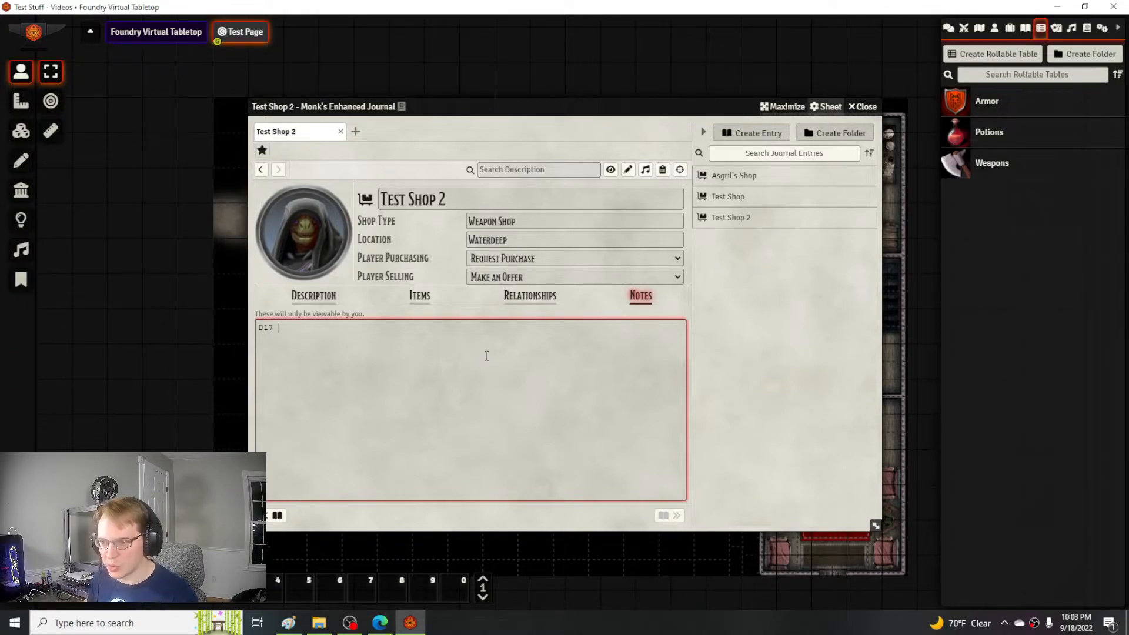
pyautogui.press('Left')
pyautogui.press('Left')
pyautogui.press('Left')
pyautogui.write('C')
pyautogui.click(383, 332)
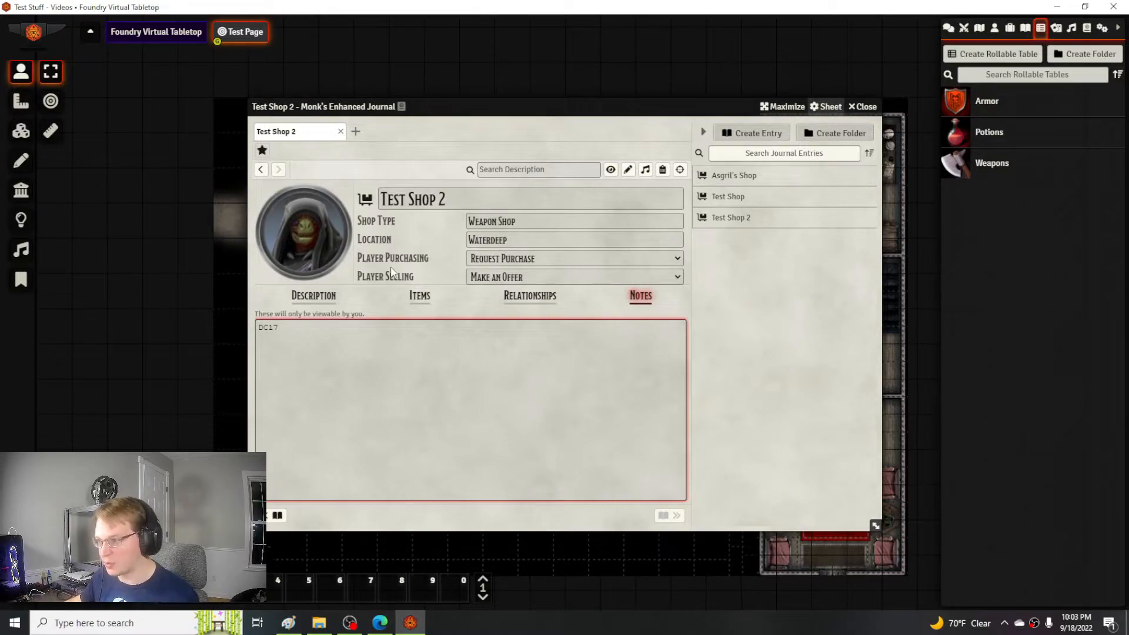
# - Review the shop's item list and description, and close the shop journal
pyautogui.click(425, 299)
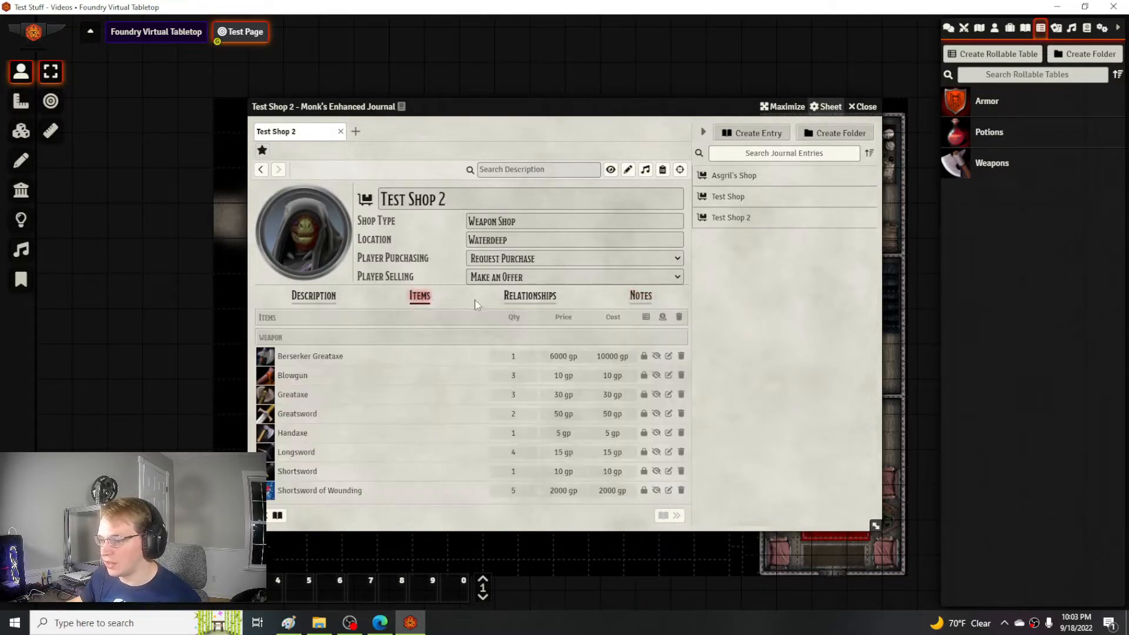
pyautogui.click(310, 302)
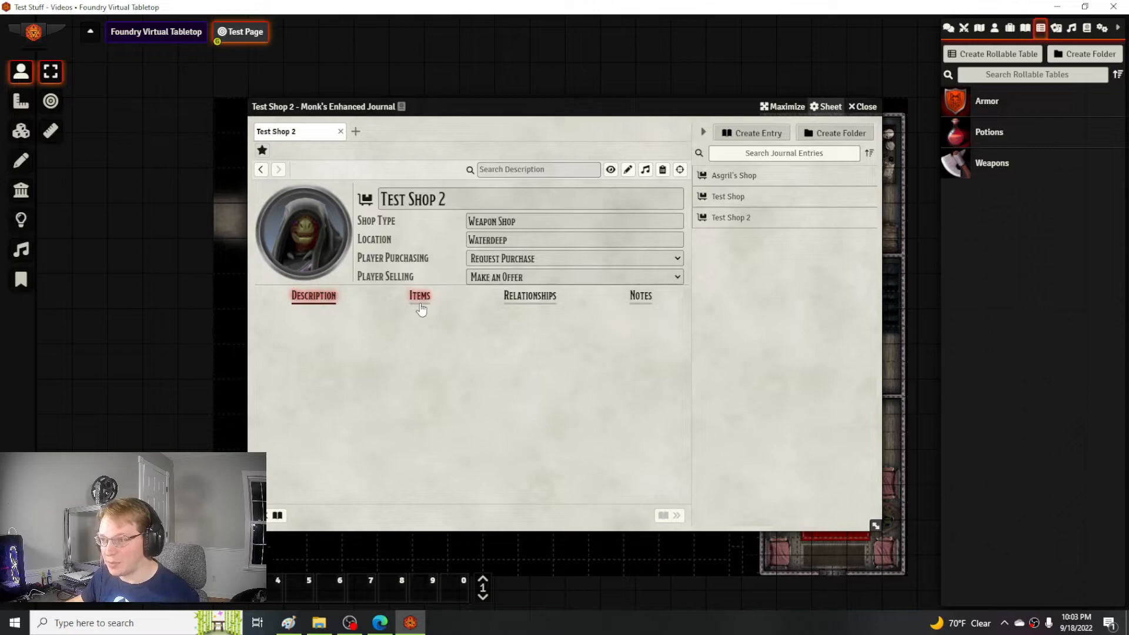
pyautogui.click(863, 106)
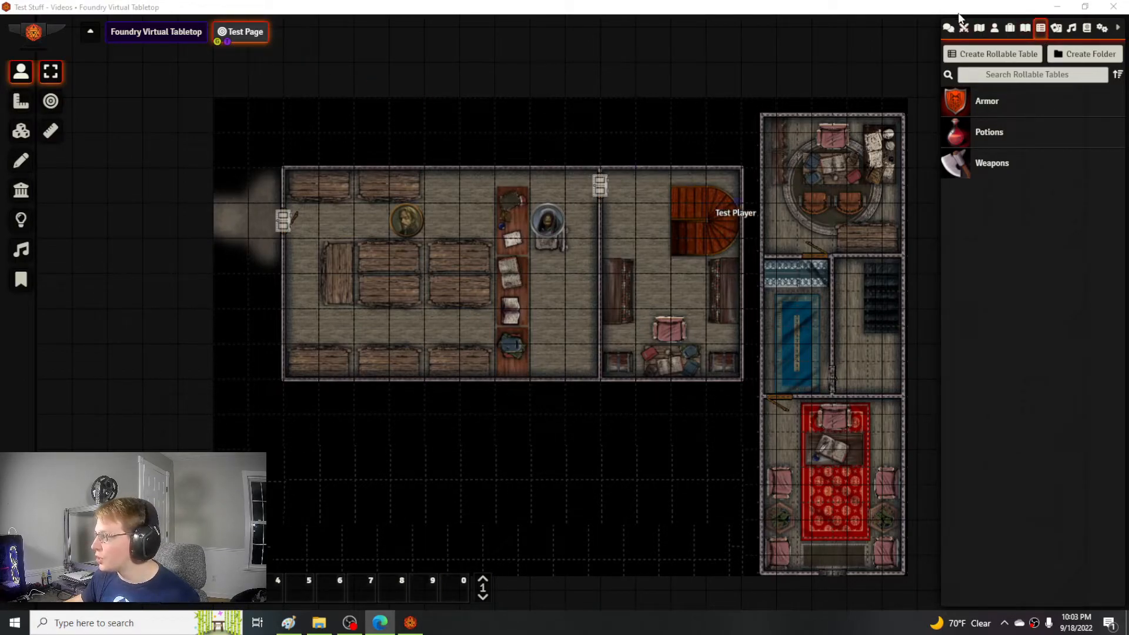
# - Check the chat log and reopen Test Shop 2 from the journal entries
pyautogui.click(948, 28)
pyautogui.click(1115, 54)
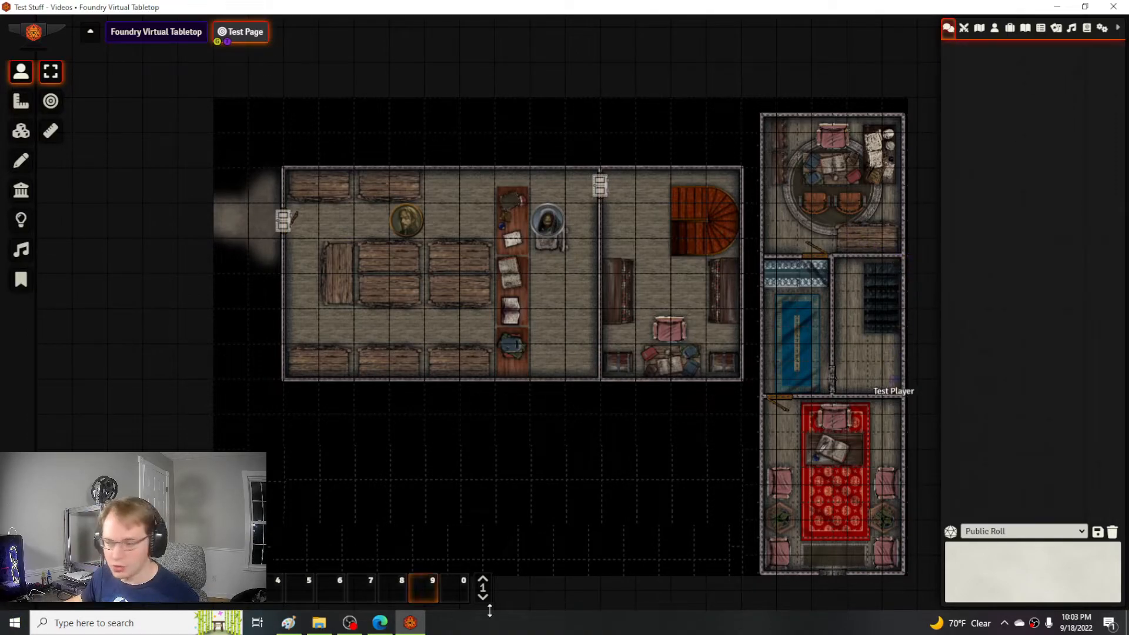
pyautogui.click(1025, 28)
pyautogui.rightClick(988, 140)
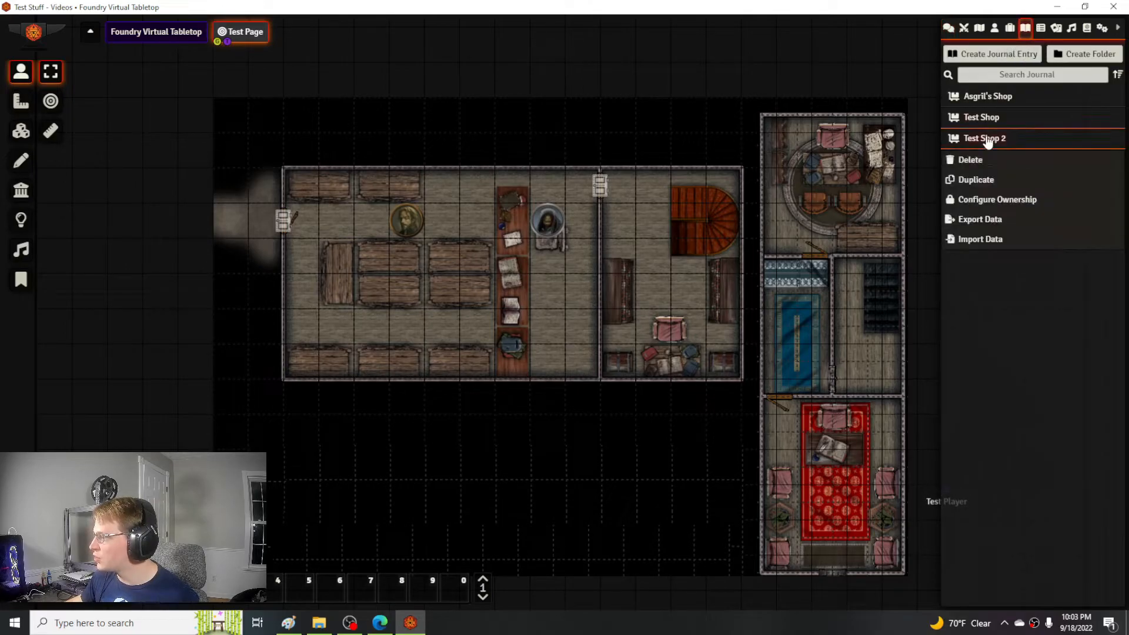
pyautogui.click(988, 139)
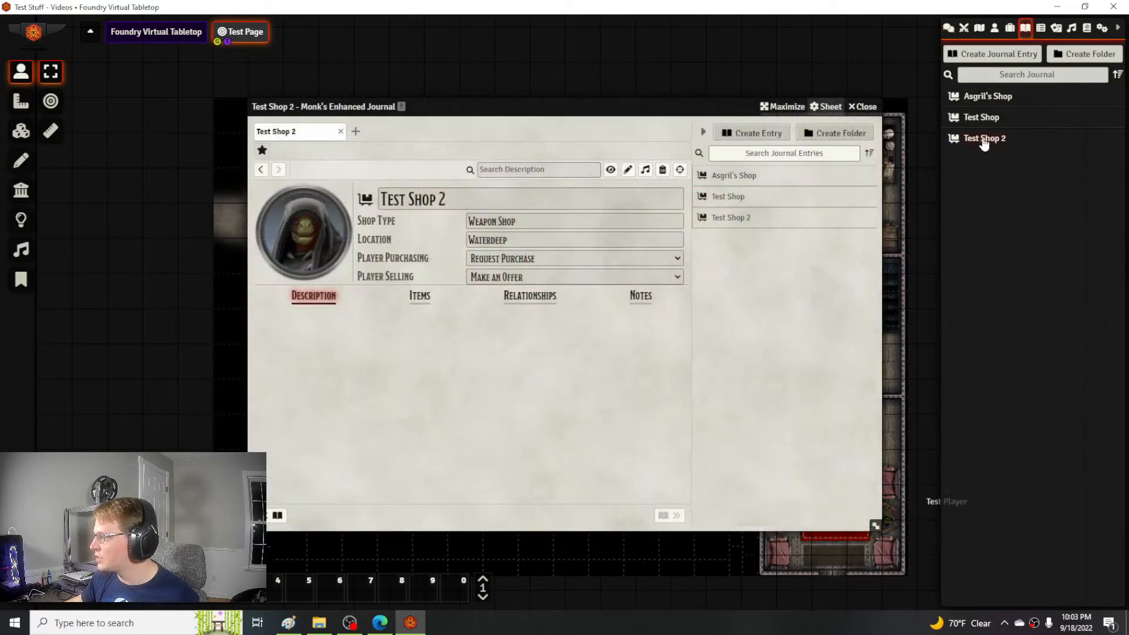
# - Write "Test Shop." as the shop's description and save it
pyautogui.click(420, 296)
pyautogui.click(313, 296)
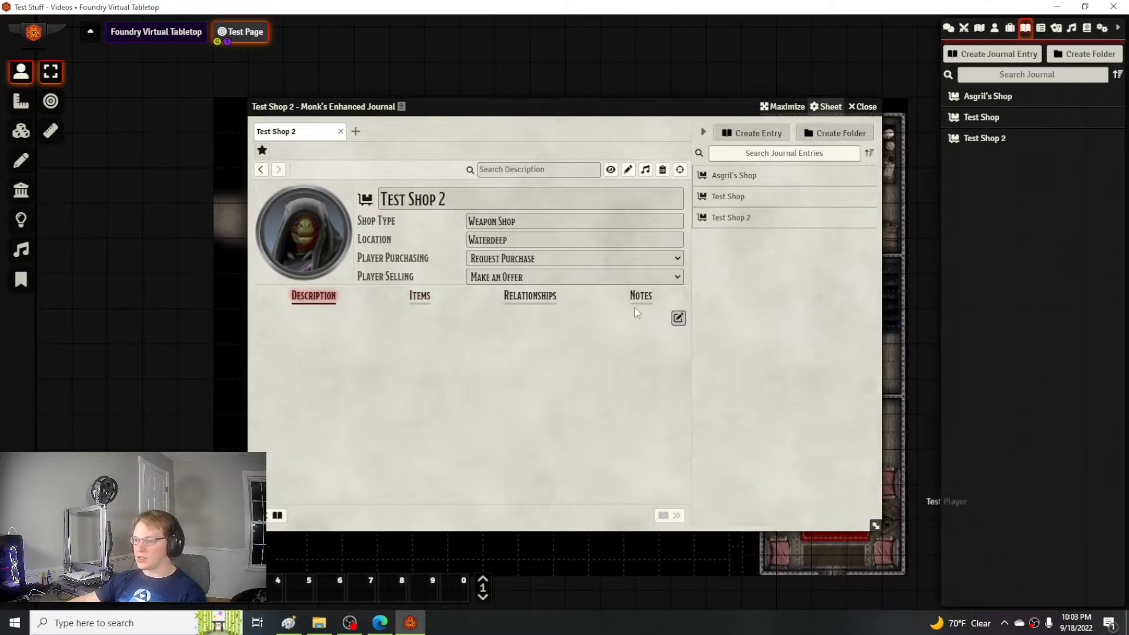
pyautogui.click(678, 318)
pyautogui.write('Test Shap')
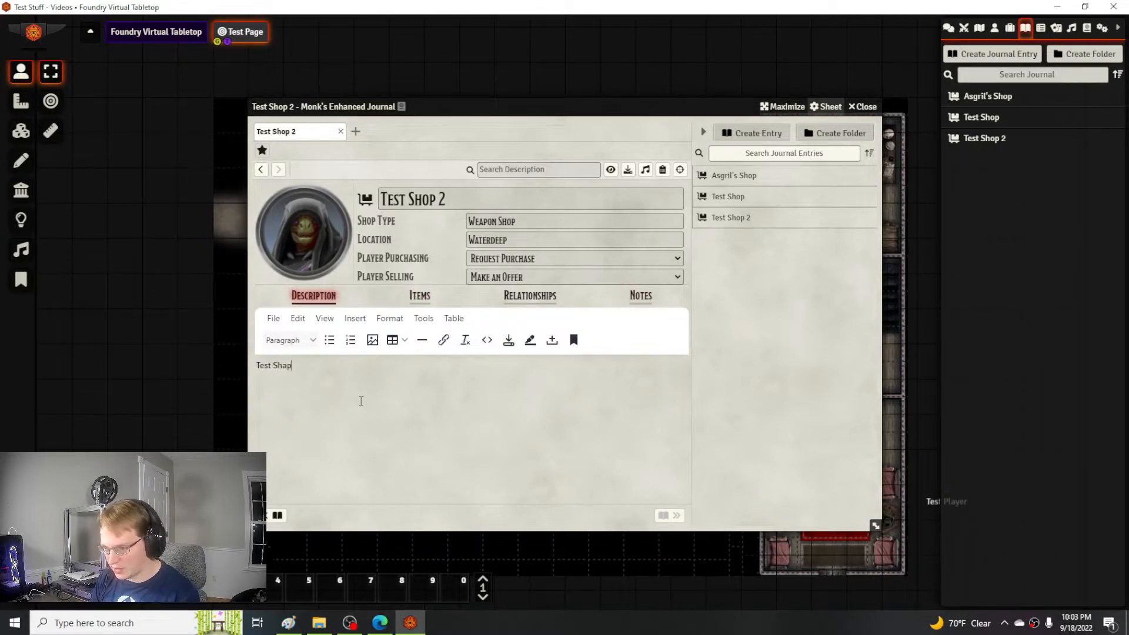
pyautogui.press('BackSpace')
pyautogui.press('BackSpace')
pyautogui.write('op.')
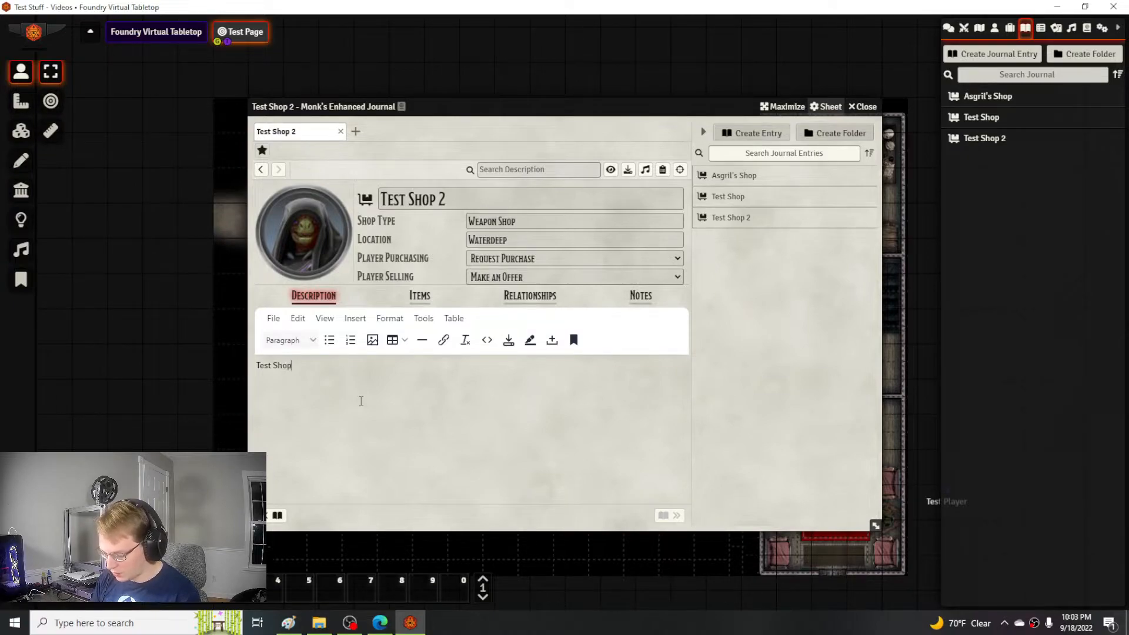
pyautogui.click(508, 343)
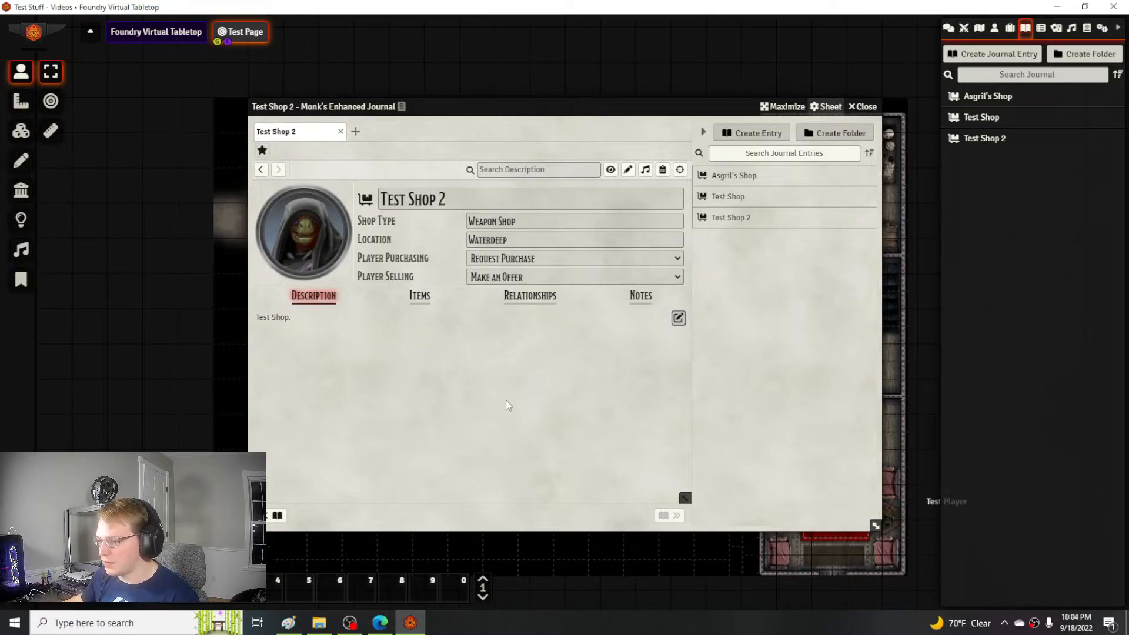
# - Show Test Shop 2 to Test Player as a journal, with ownership set to No Change
pyautogui.click(611, 171)
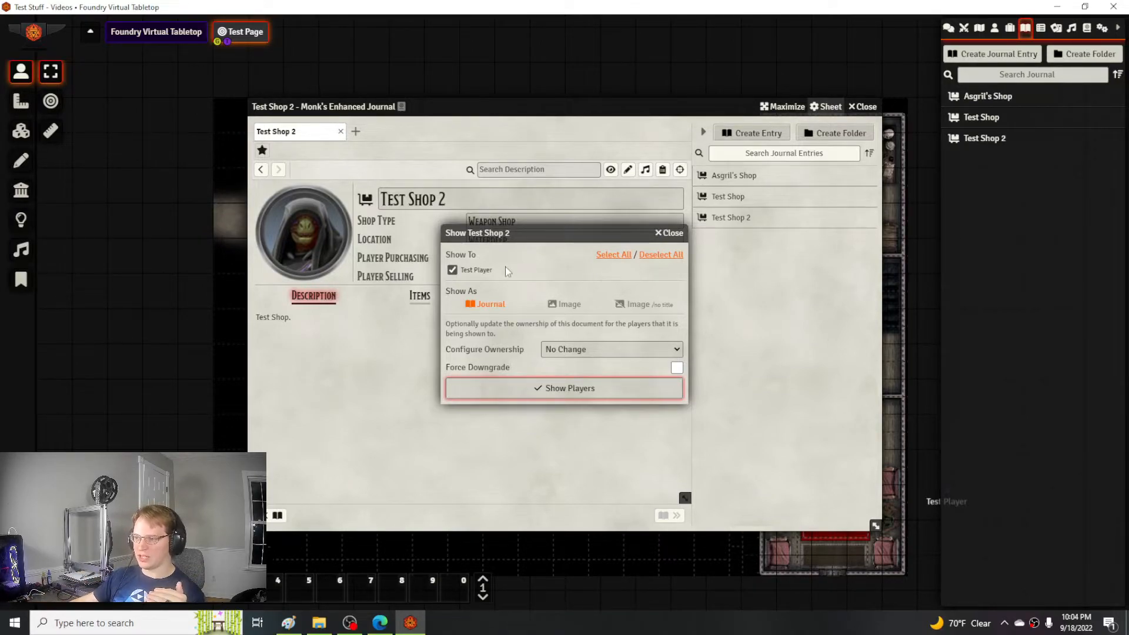
pyautogui.click(452, 269)
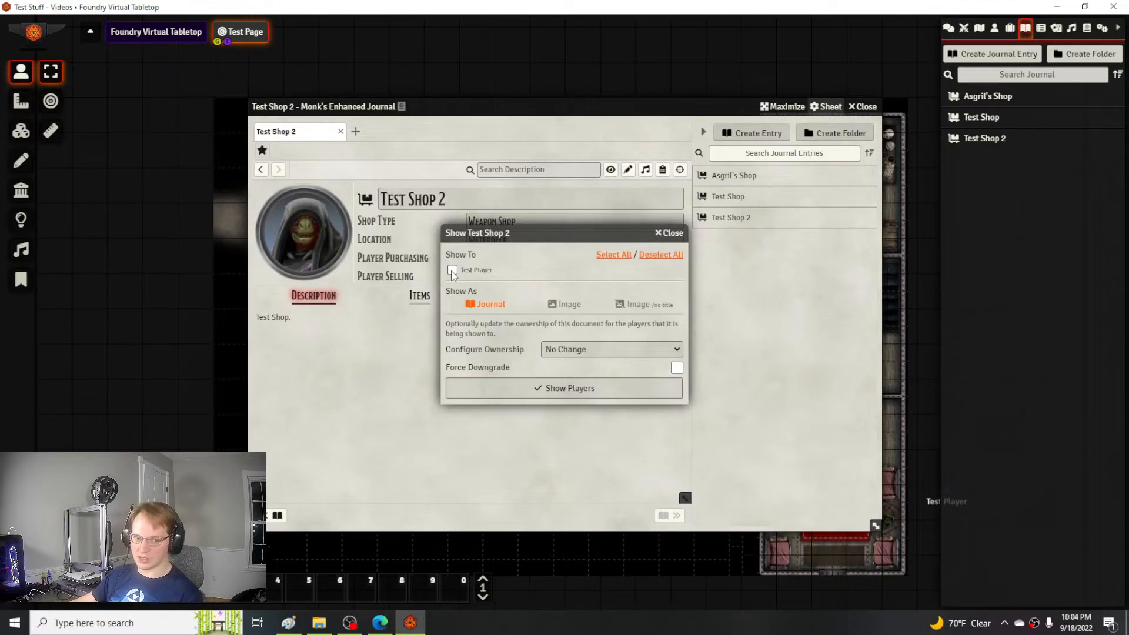
pyautogui.click(452, 270)
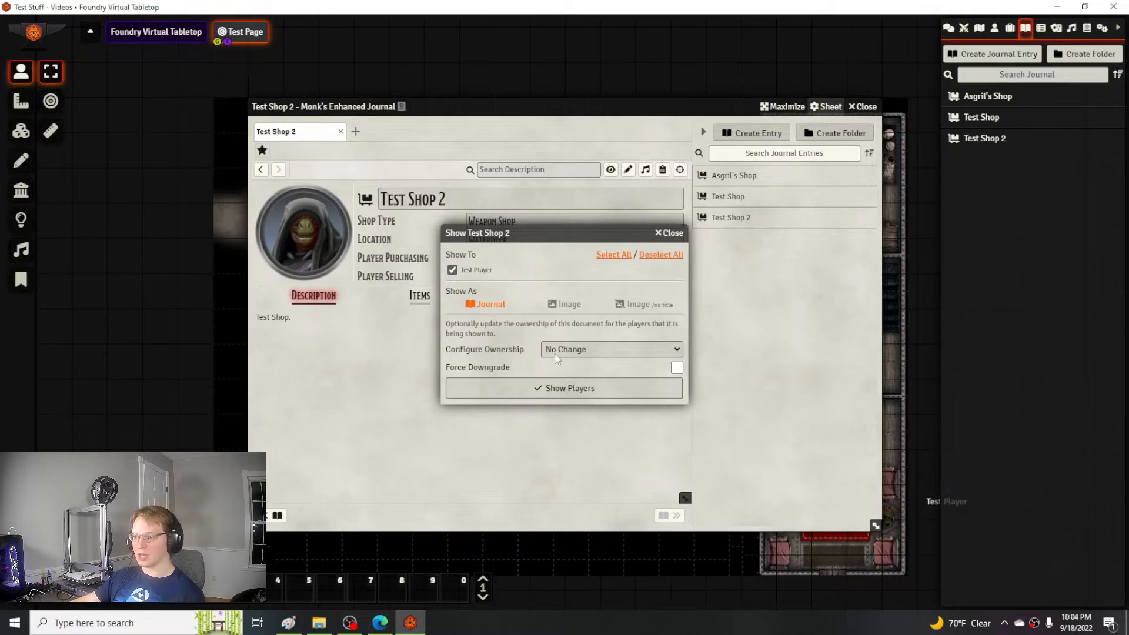
pyautogui.click(576, 387)
# - Switch to the player's maximized Edge browser window and inspect the shop's items, relationships and notes there
pyautogui.click(380, 623)
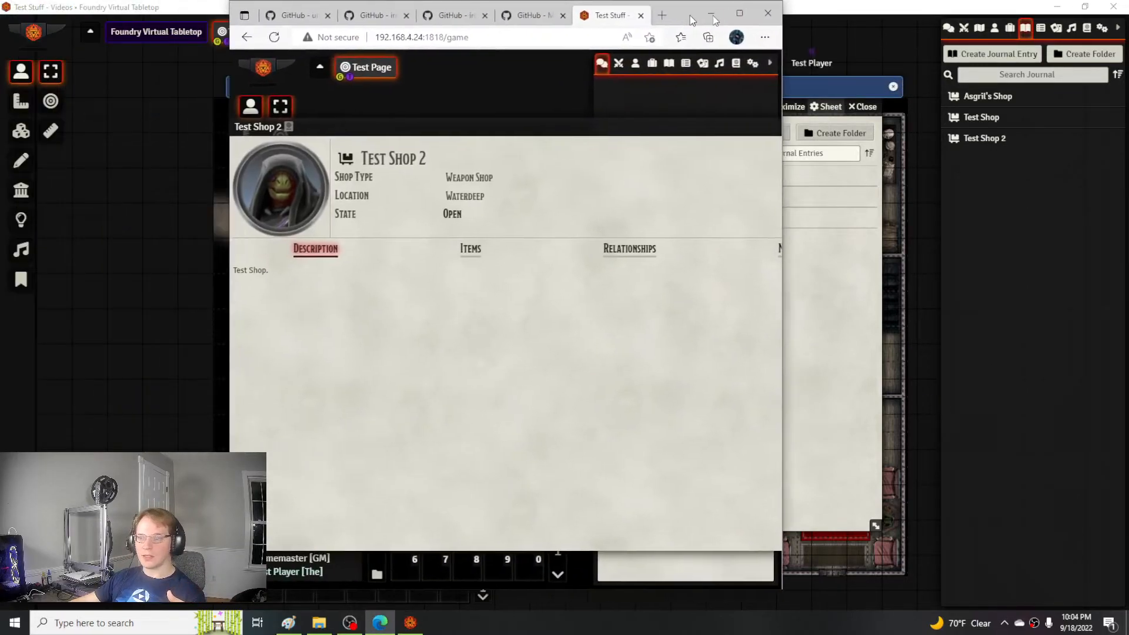
pyautogui.click(816, 23)
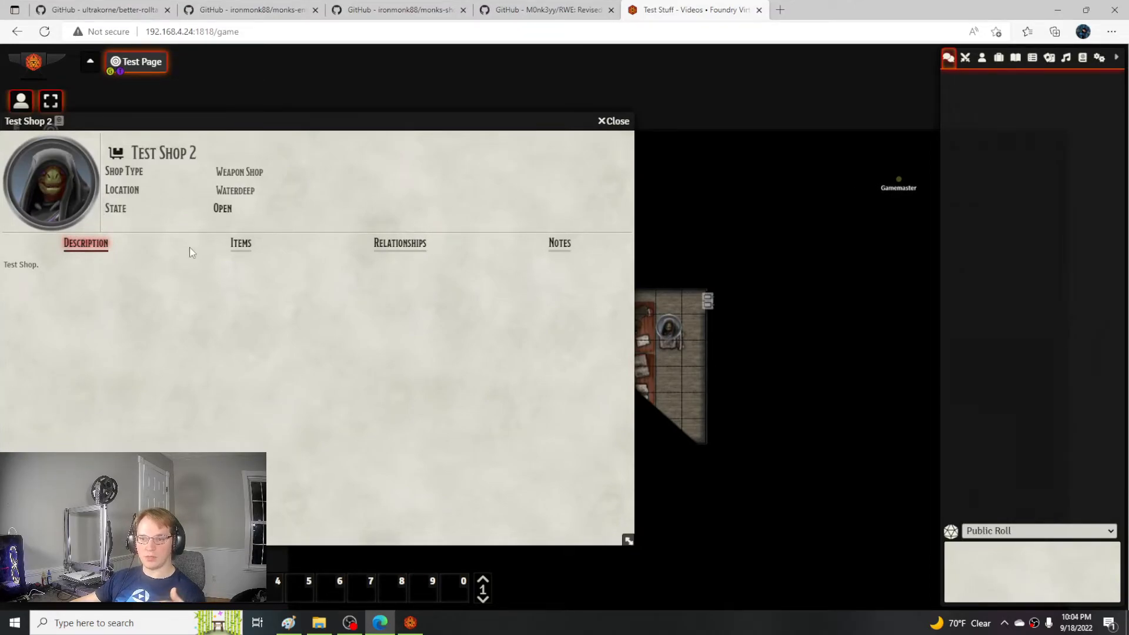
pyautogui.click(252, 251)
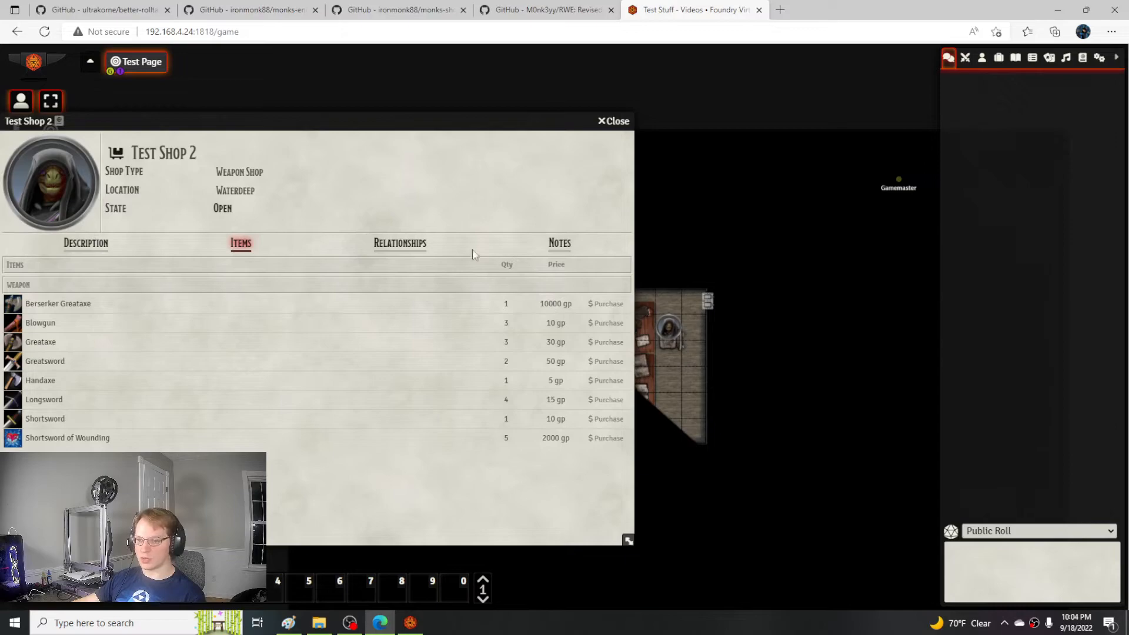
pyautogui.click(398, 248)
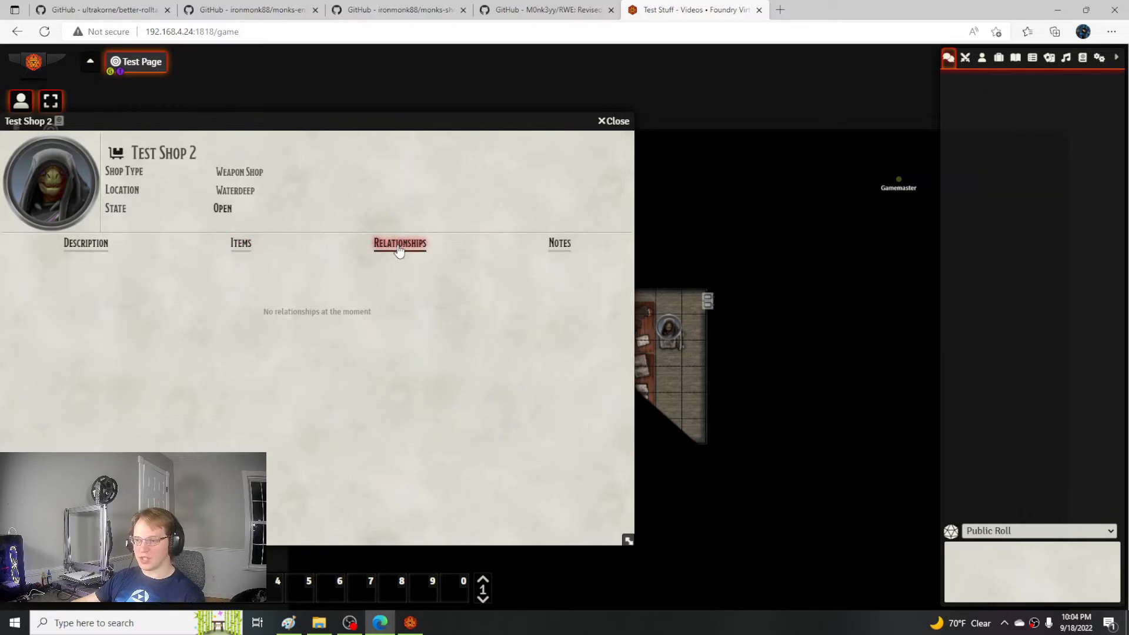
pyautogui.click(551, 246)
pyautogui.click(241, 247)
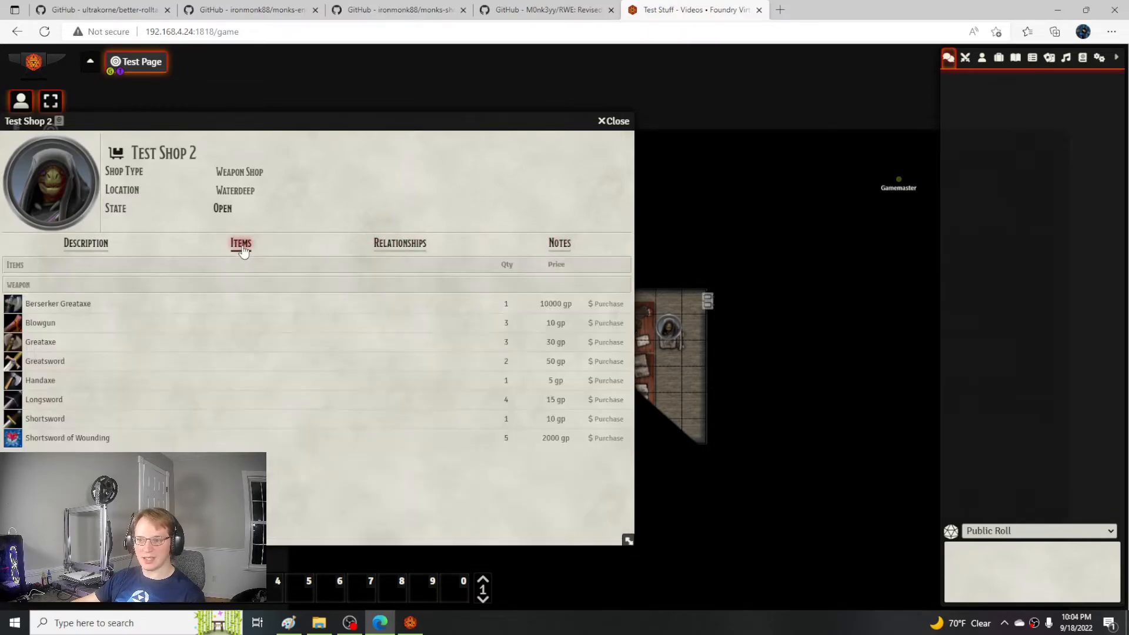
# - Move the shop sheet aside, minimize it, and show the inventory of The New Guy's character sheet
pyautogui.moveTo(353, 118); pyautogui.dragTo(527, 103)
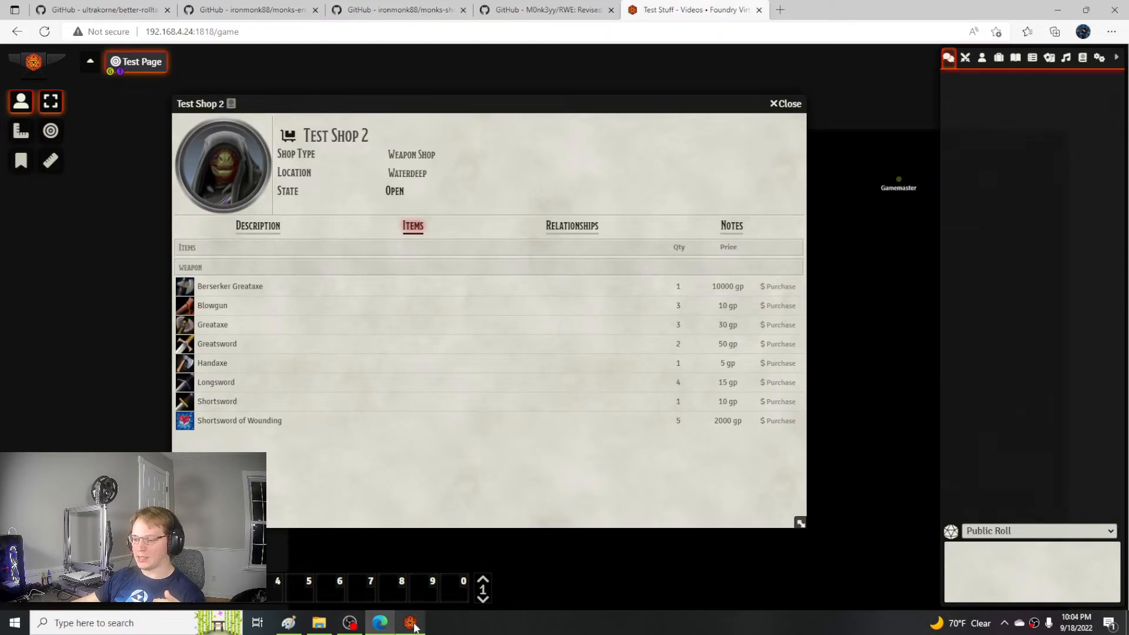
pyautogui.moveTo(540, 135); pyautogui.dragTo(370, 208)
pyautogui.doubleClick(388, 181)
pyautogui.doubleClick(562, 324)
pyautogui.click(460, 250)
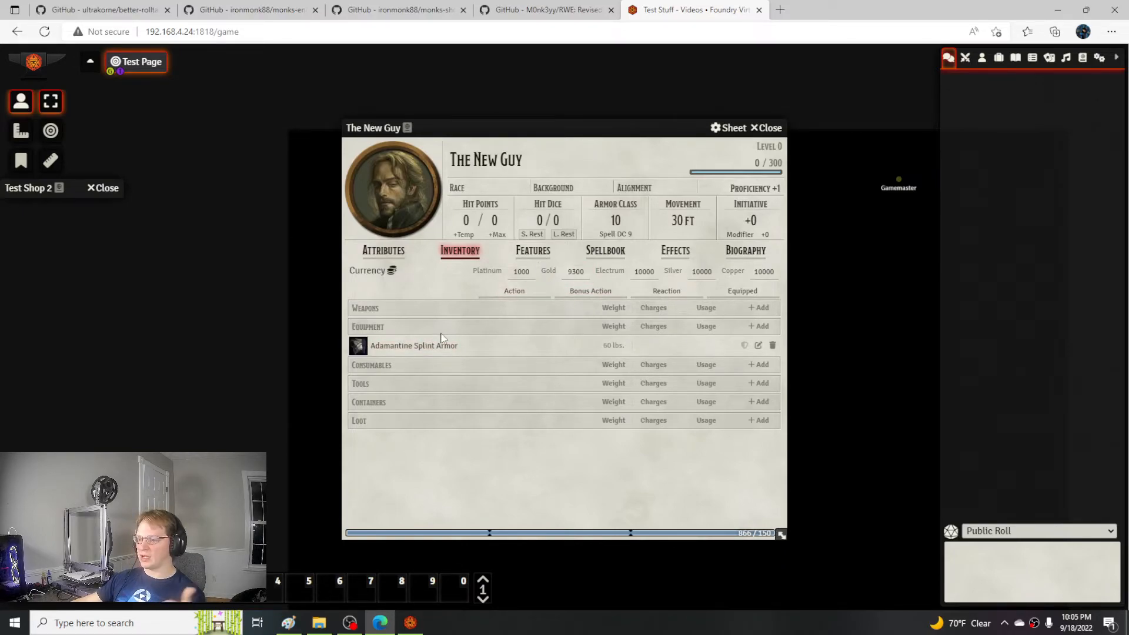
# - Examine The New Guy's armor entry and gold amount in the inventory and close the character sheet
pyautogui.click(430, 350)
pyautogui.click(430, 347)
pyautogui.click(566, 271)
pyautogui.click(779, 128)
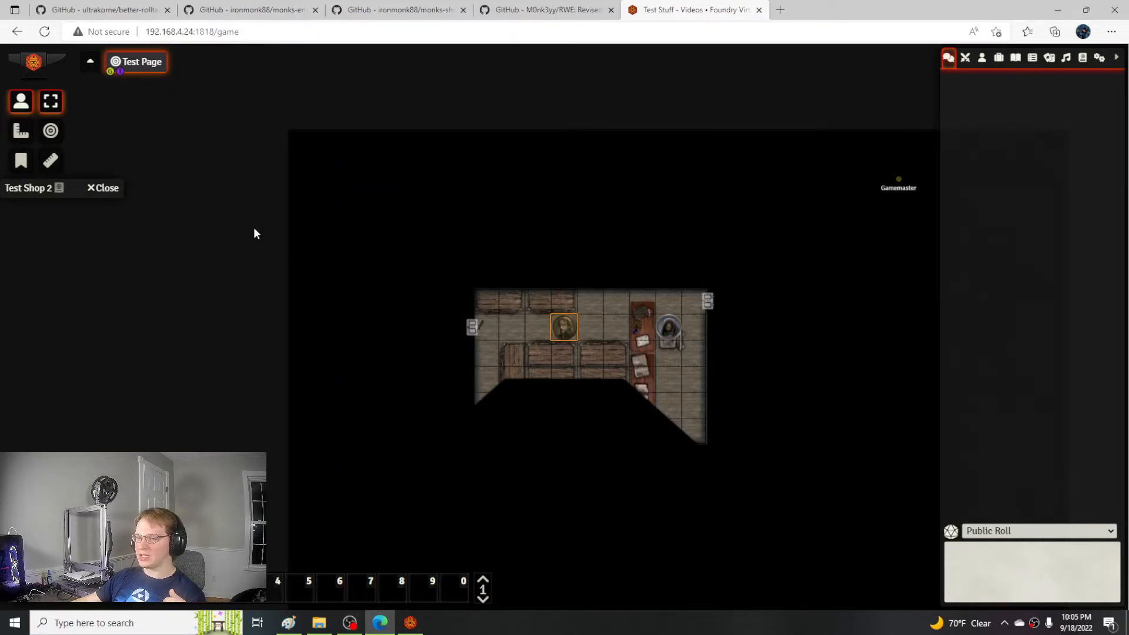
# - Restore the minimized Test Shop 2 sheet and request the purchase of 1 Shortsword of Wounding
pyautogui.moveTo(41, 195); pyautogui.dragTo(441, 142)
pyautogui.doubleClick(441, 142)
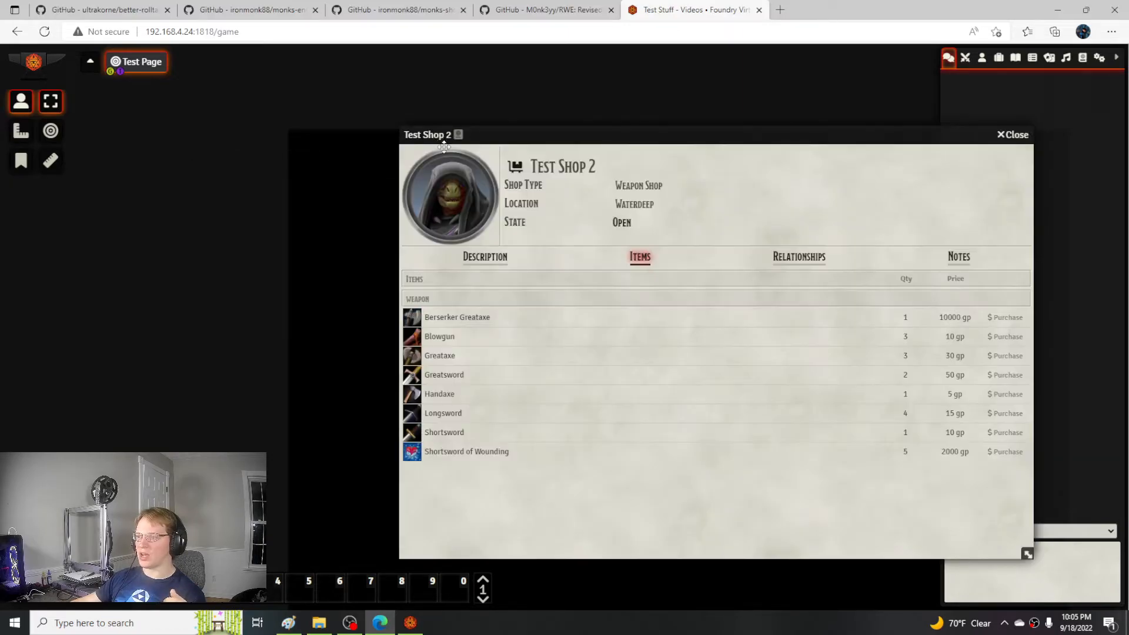
pyautogui.moveTo(637, 139); pyautogui.dragTo(474, 98)
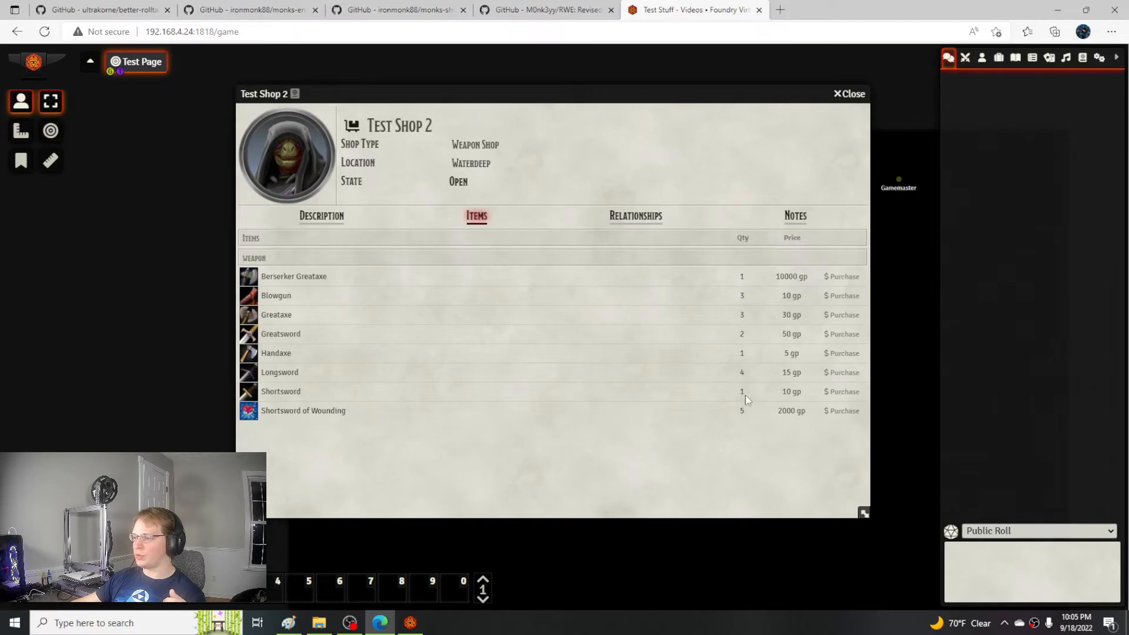
pyautogui.click(842, 412)
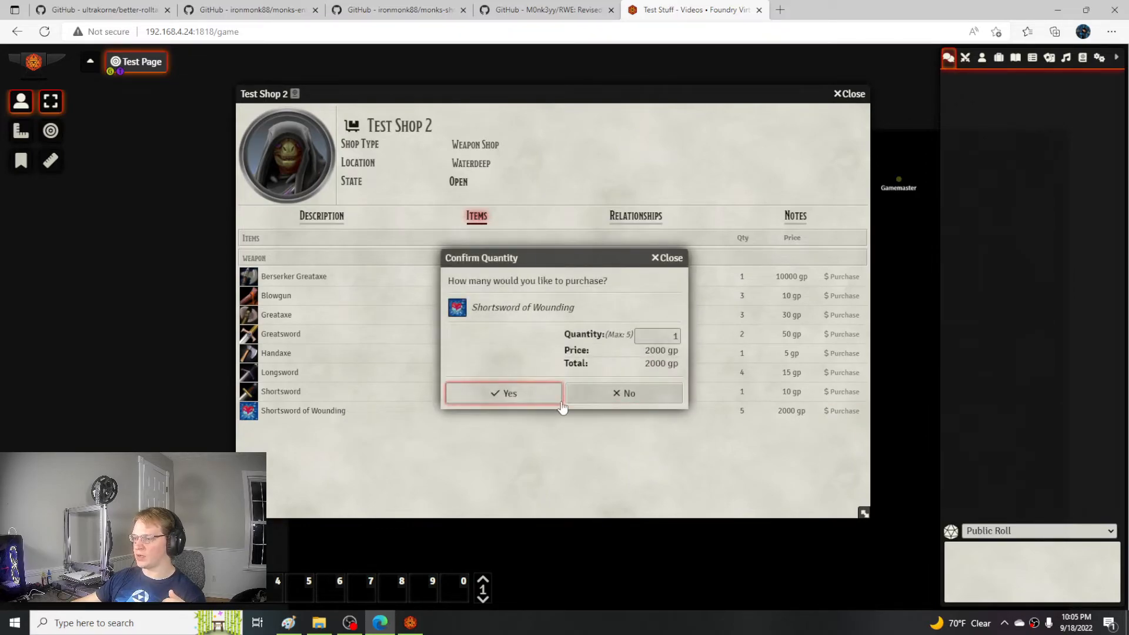
pyautogui.click(512, 393)
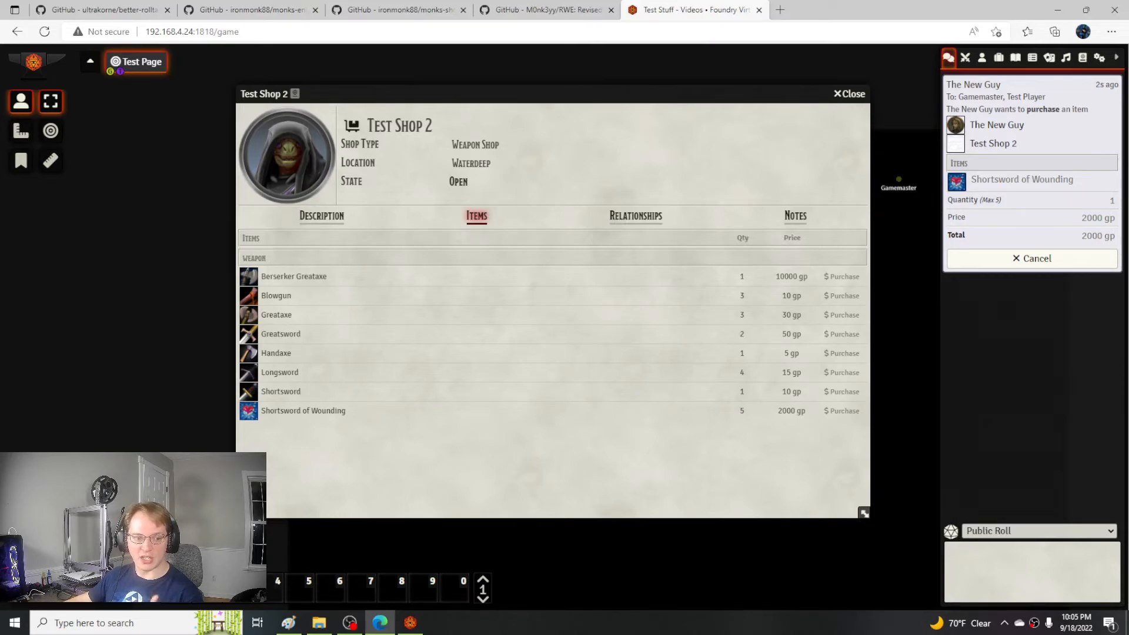
# - Switch to the Gamemaster's Foundry window, accept the Shortsword of Wounding purchase request in chat, and close the shop journal
pyautogui.hotkey('alt', 'Tab')
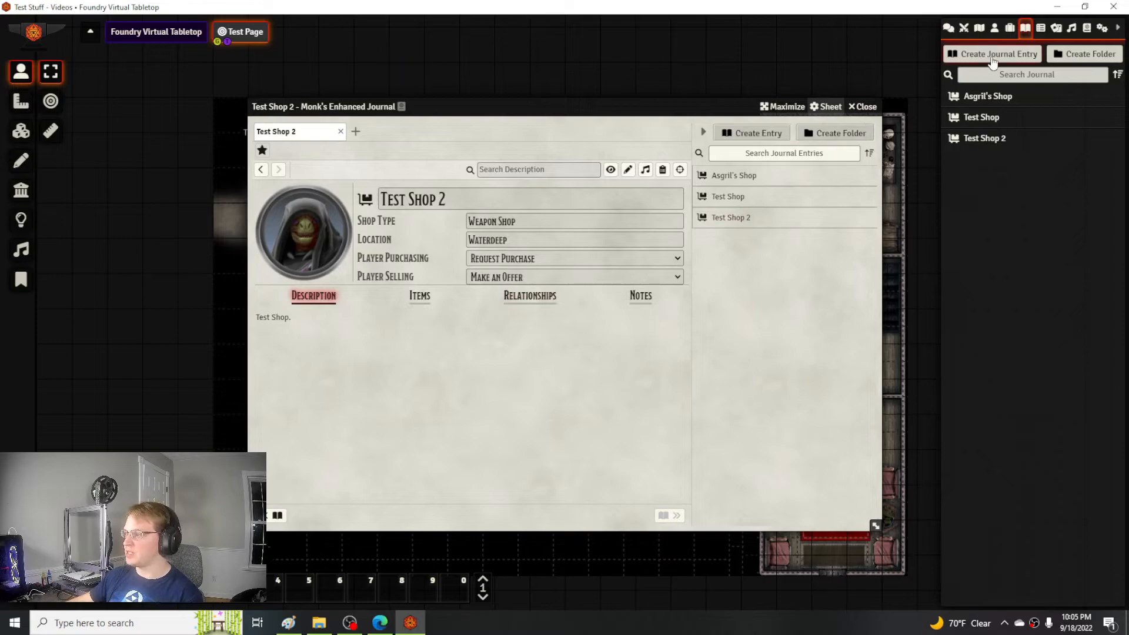
pyautogui.click(948, 29)
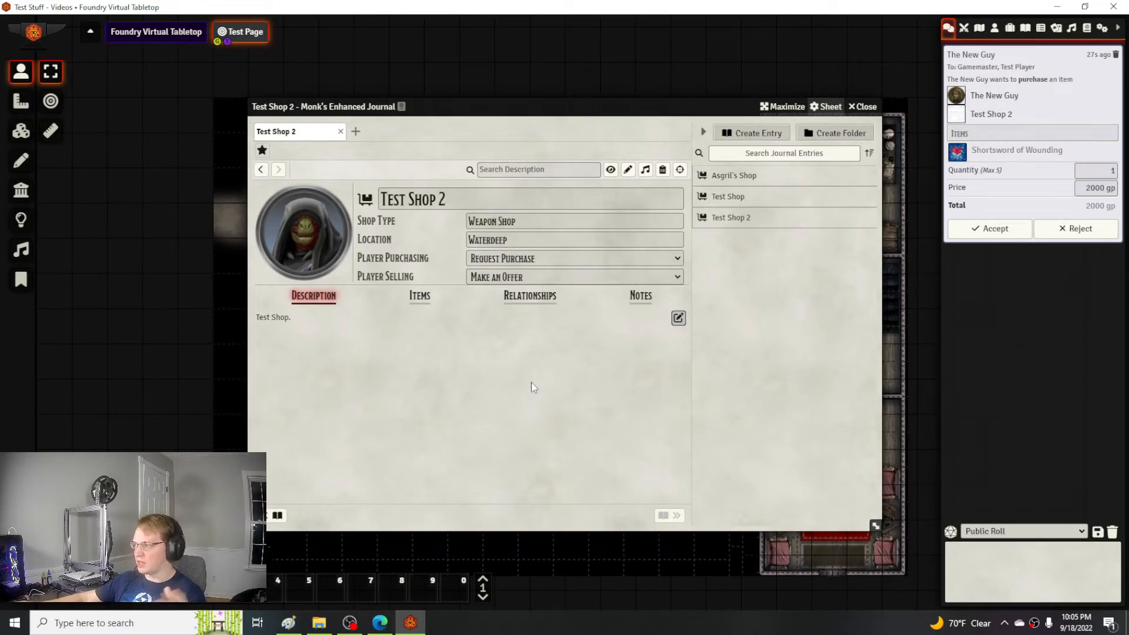
pyautogui.click(989, 233)
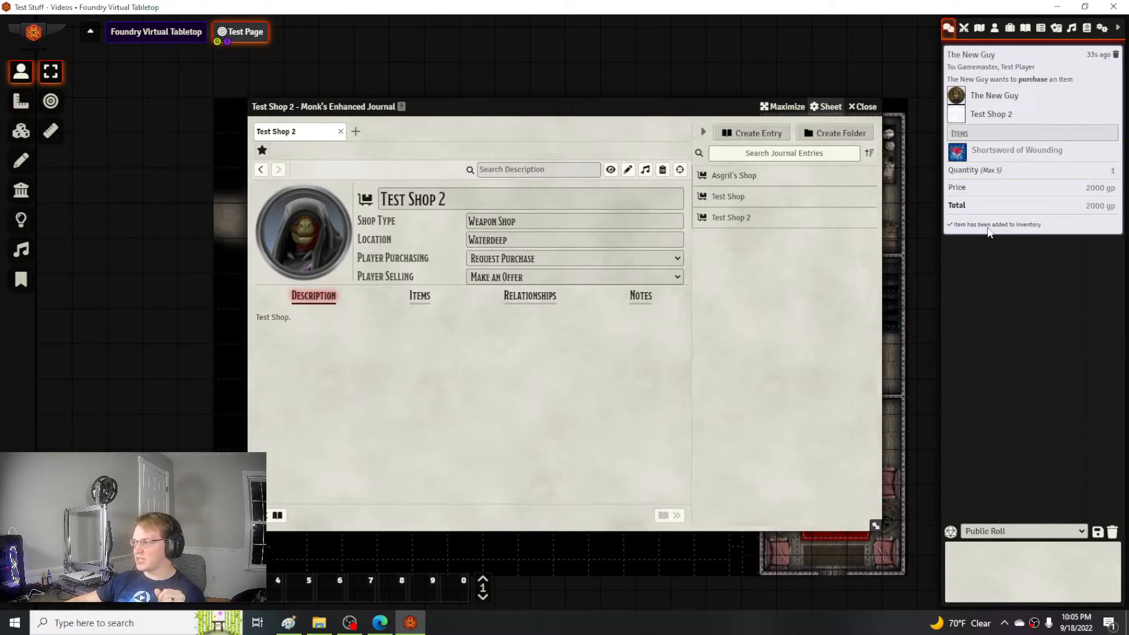
pyautogui.click(861, 106)
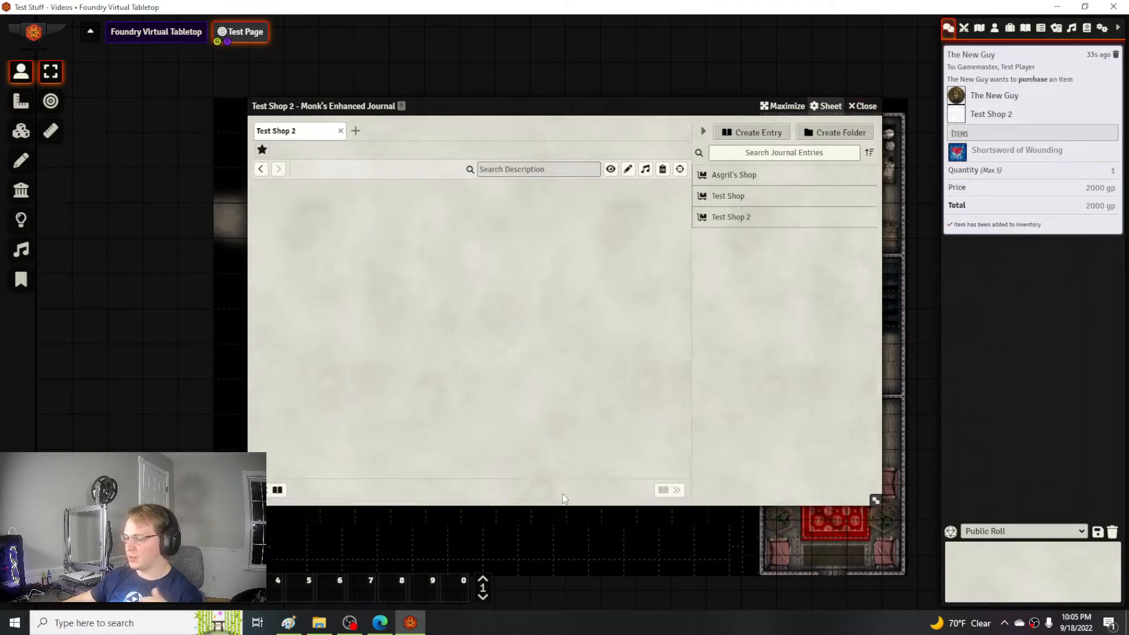
# - Switch to the player's Edge window, close the shop sheet, and check The New Guy's inventory for the purchase
pyautogui.click(380, 622)
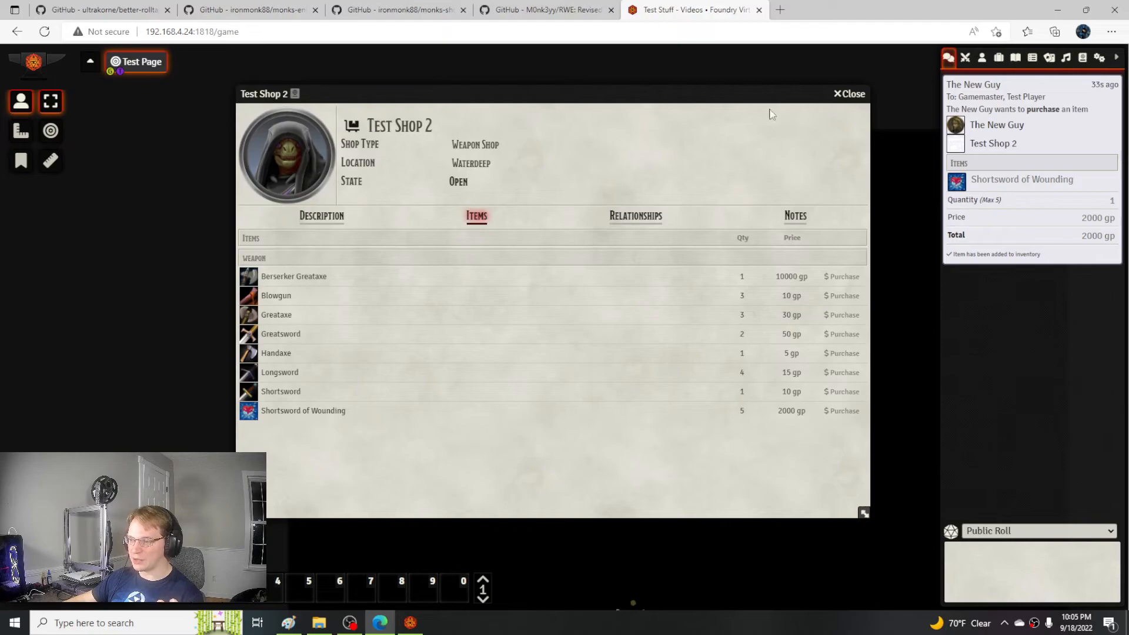
pyautogui.click(849, 94)
pyautogui.doubleClick(564, 328)
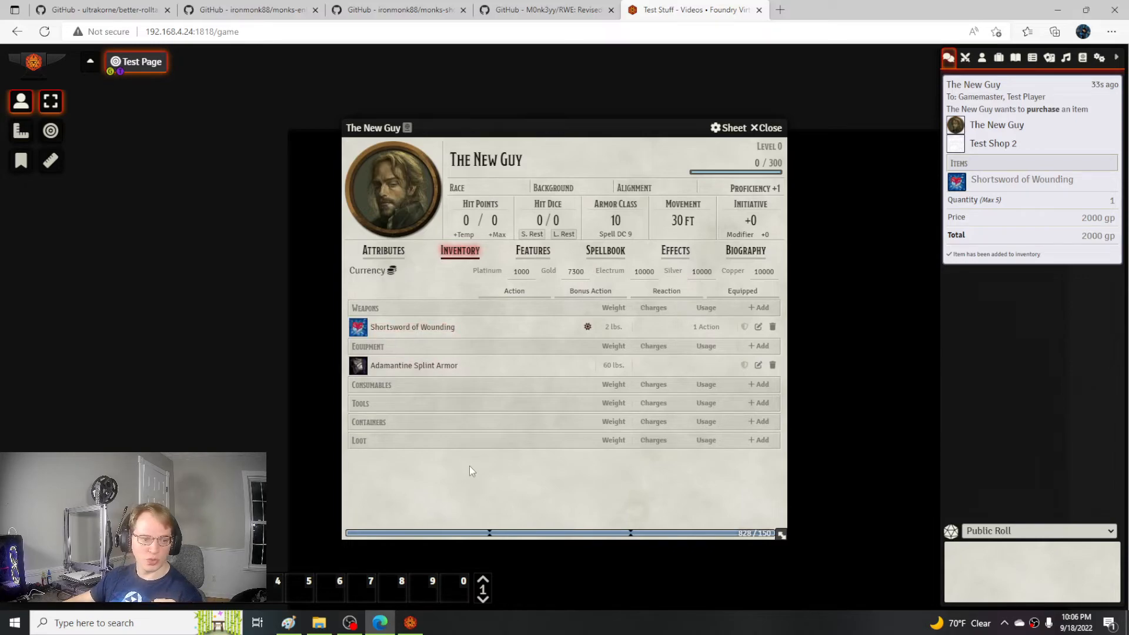
pyautogui.click(767, 127)
pyautogui.click(607, 386)
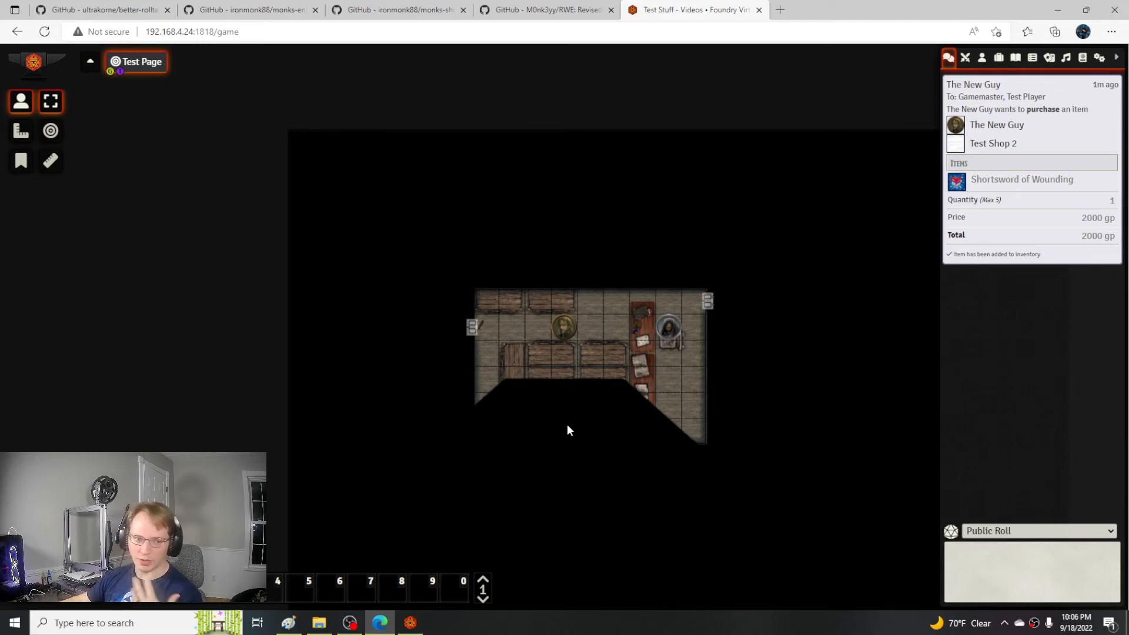
# - In the Gamemaster's Foundry window, place a Test Shop 2 map note just below the shopkeeper token with the Coins entry icon
pyautogui.click(410, 622)
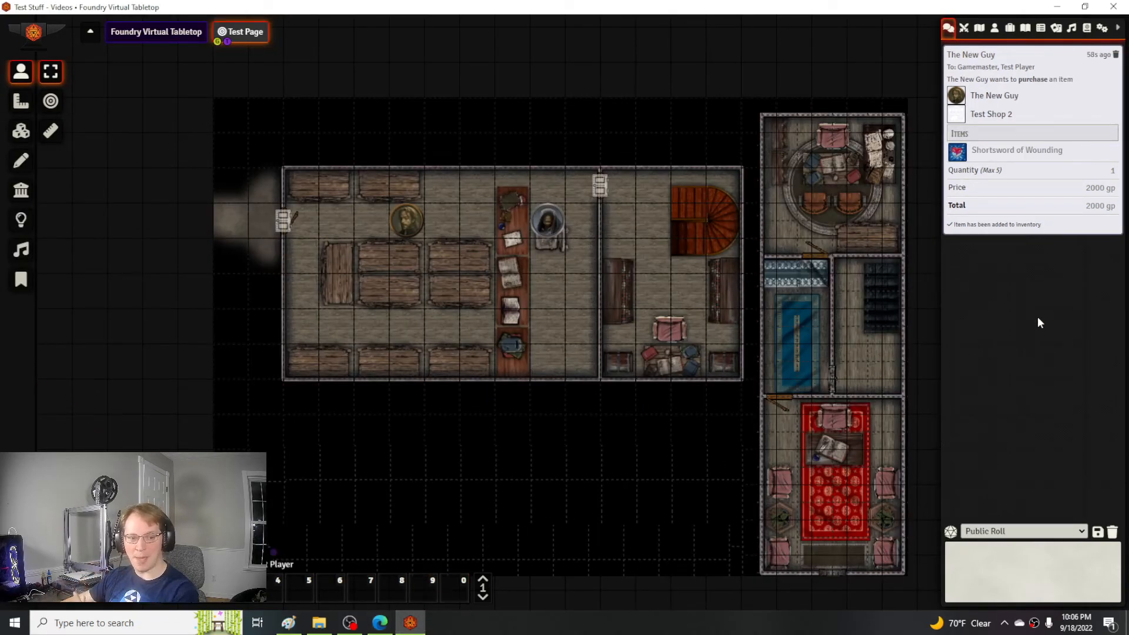
pyautogui.click(1010, 28)
pyautogui.click(1025, 28)
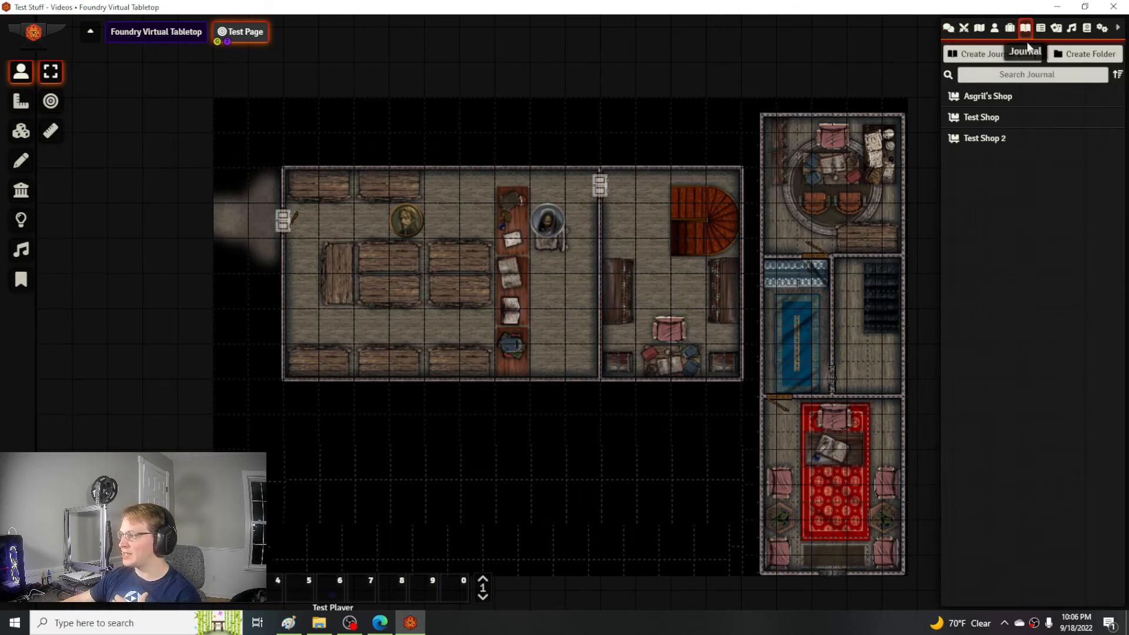
pyautogui.moveTo(997, 138); pyautogui.dragTo(545, 252)
pyautogui.click(744, 398)
pyautogui.scroll(-5, 743, 447)
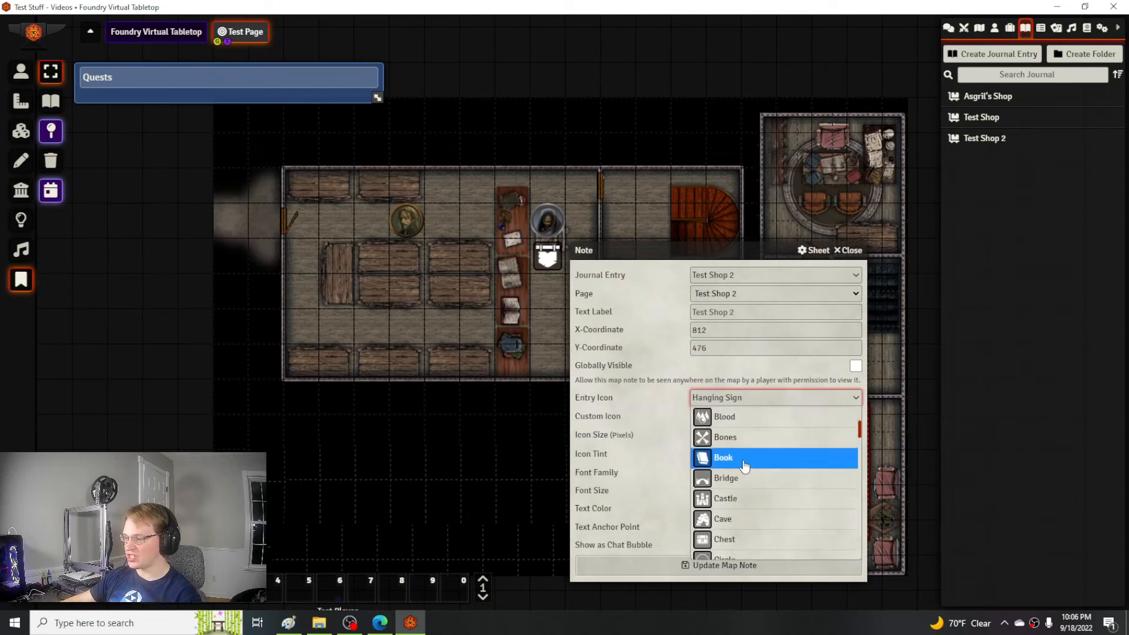
pyautogui.scroll(1, 740, 489)
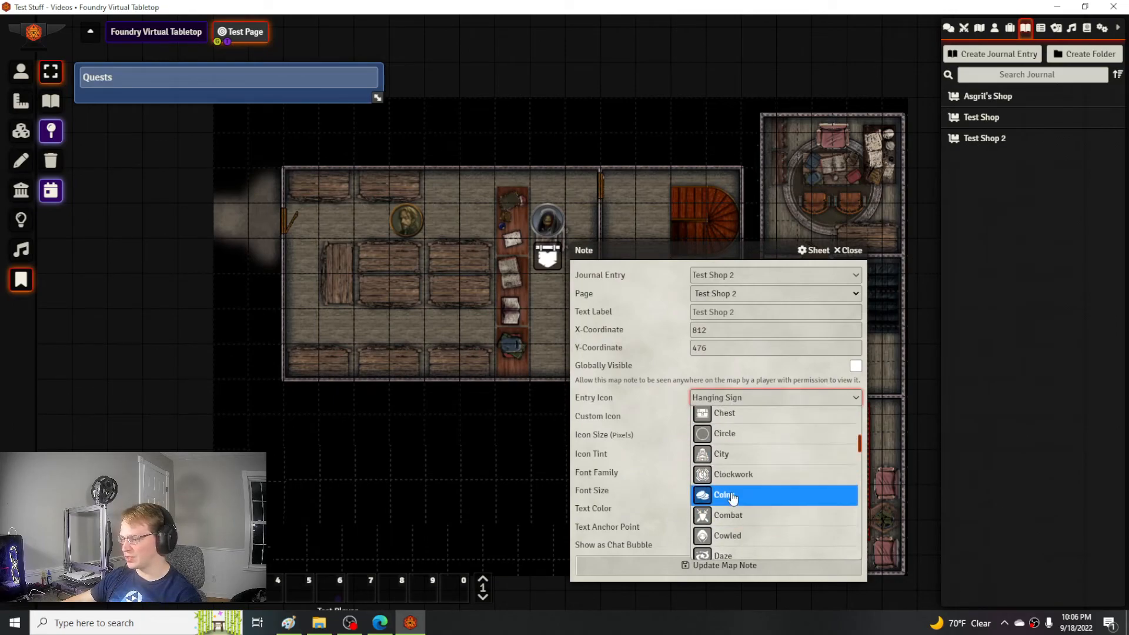
pyautogui.click(740, 489)
pyautogui.click(729, 569)
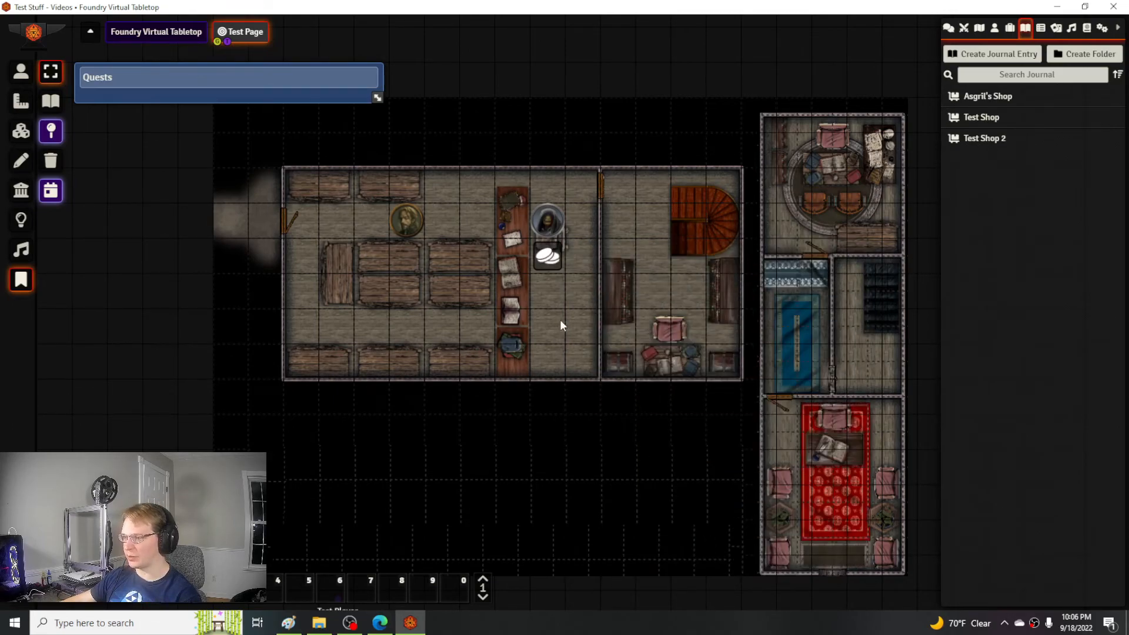
# - Configure Test Shop 2's ownership so Test Player is an Observer, keeping All Players at None, and save it
pyautogui.rightClick(979, 139)
pyautogui.click(990, 200)
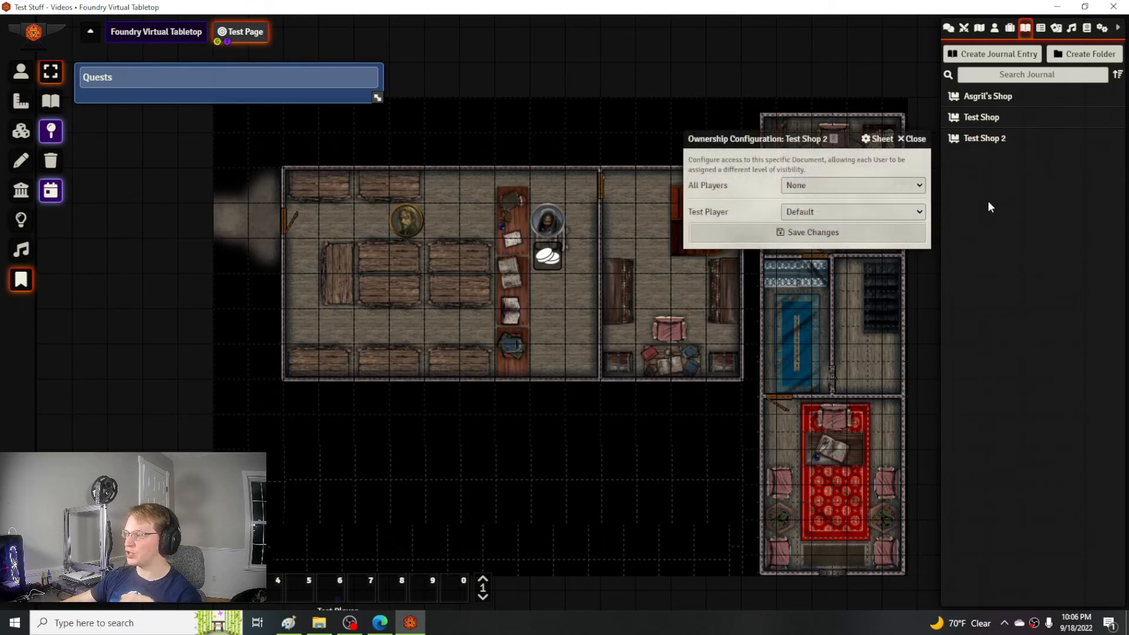
pyautogui.click(810, 212)
pyautogui.click(810, 260)
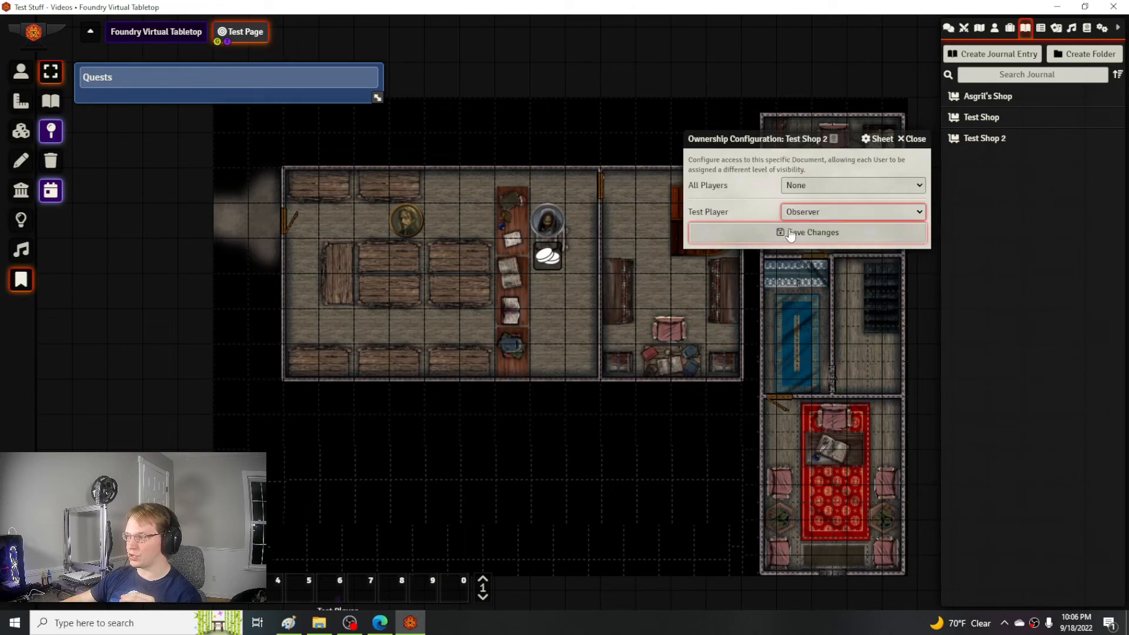
pyautogui.click(820, 185)
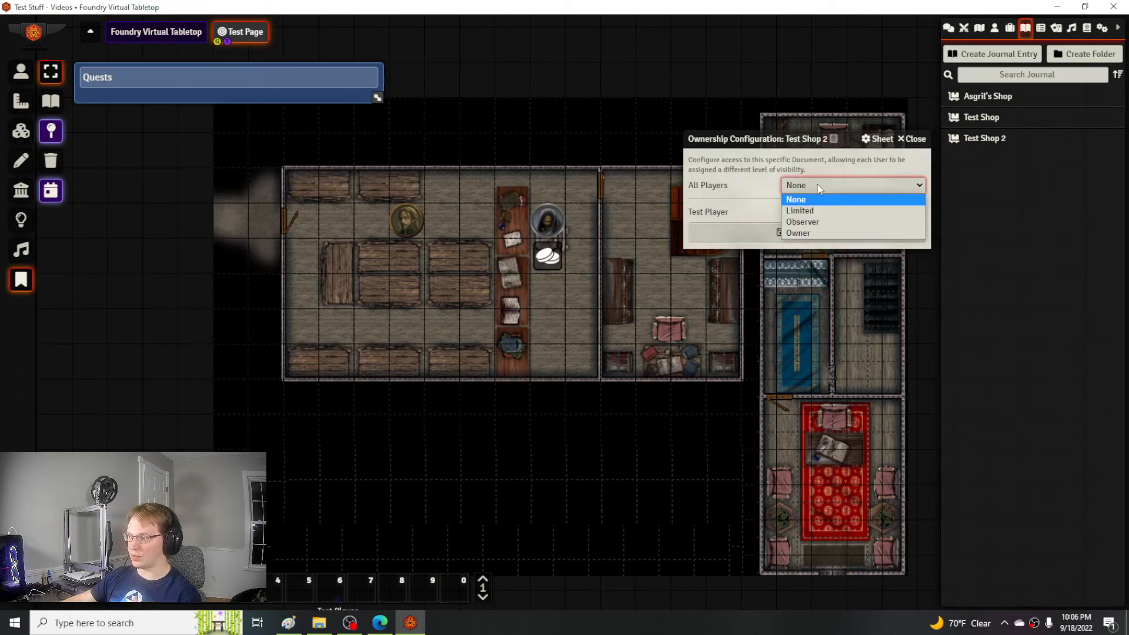
pyautogui.click(816, 183)
pyautogui.click(834, 229)
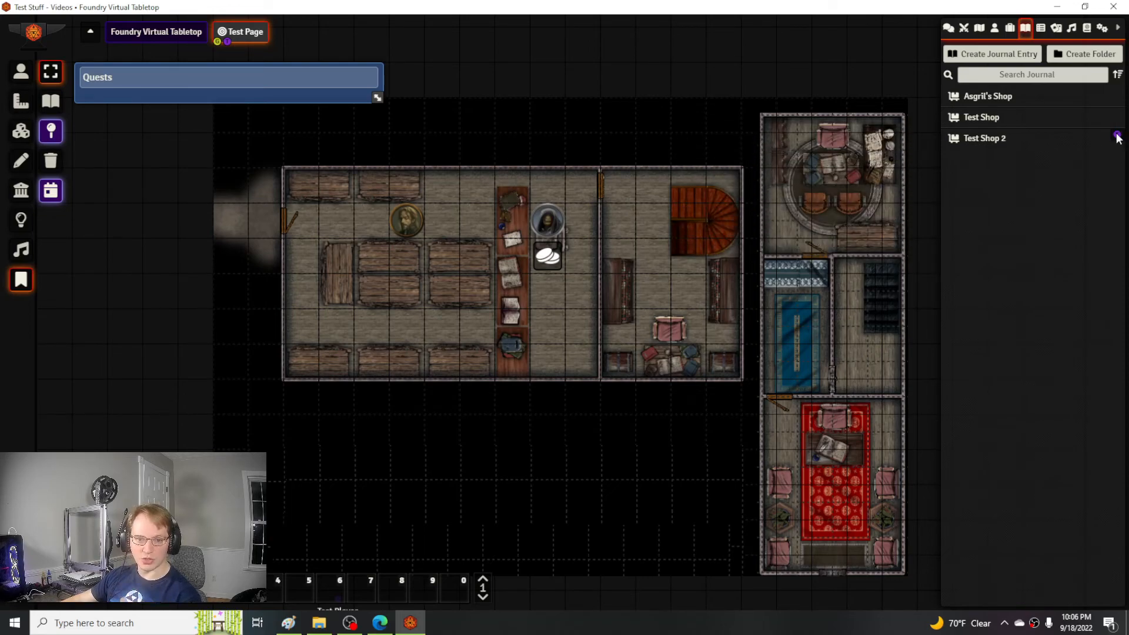
pyautogui.moveTo(1118, 136)
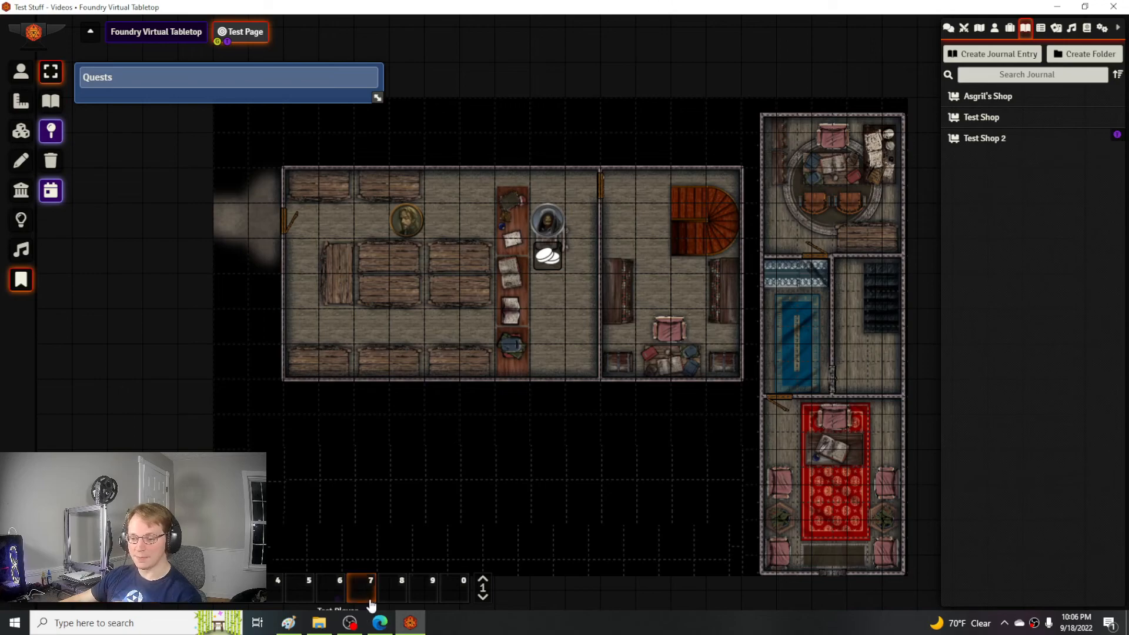
# - In the player's Edge window, open Test Shop 2 from the journal list, close it, and reopen it from the map
pyautogui.click(379, 622)
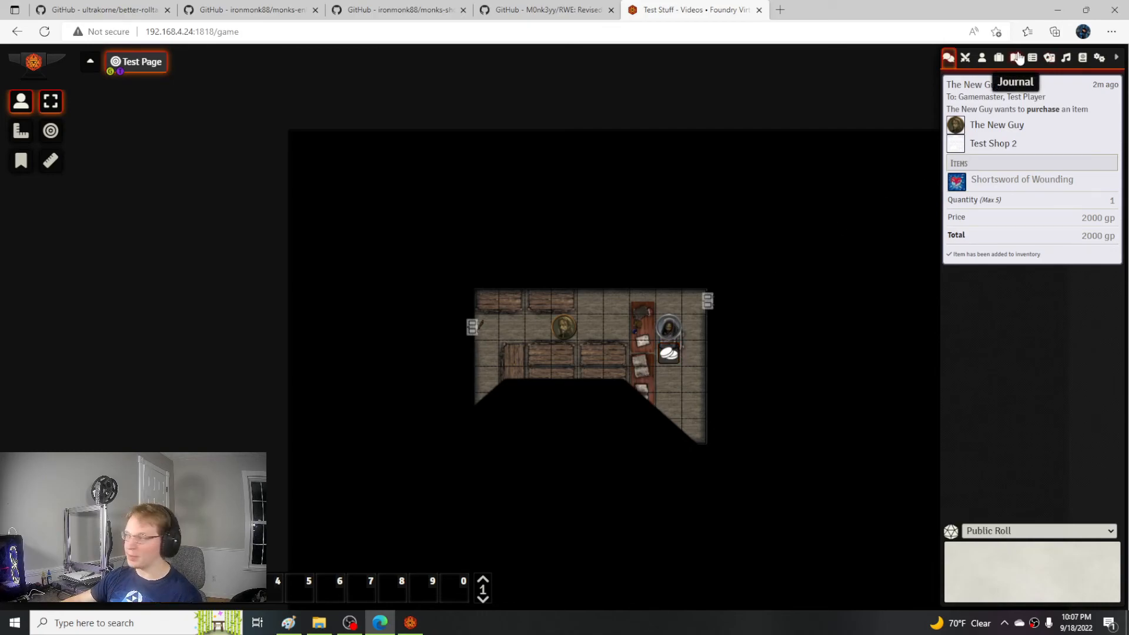
pyautogui.click(1017, 58)
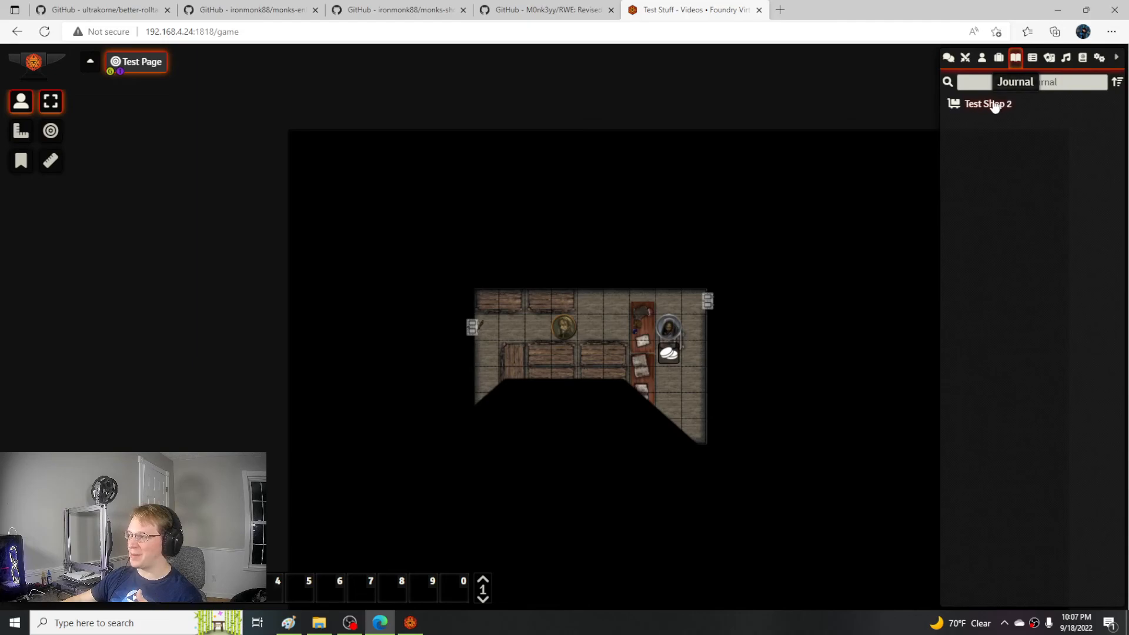
pyautogui.click(994, 104)
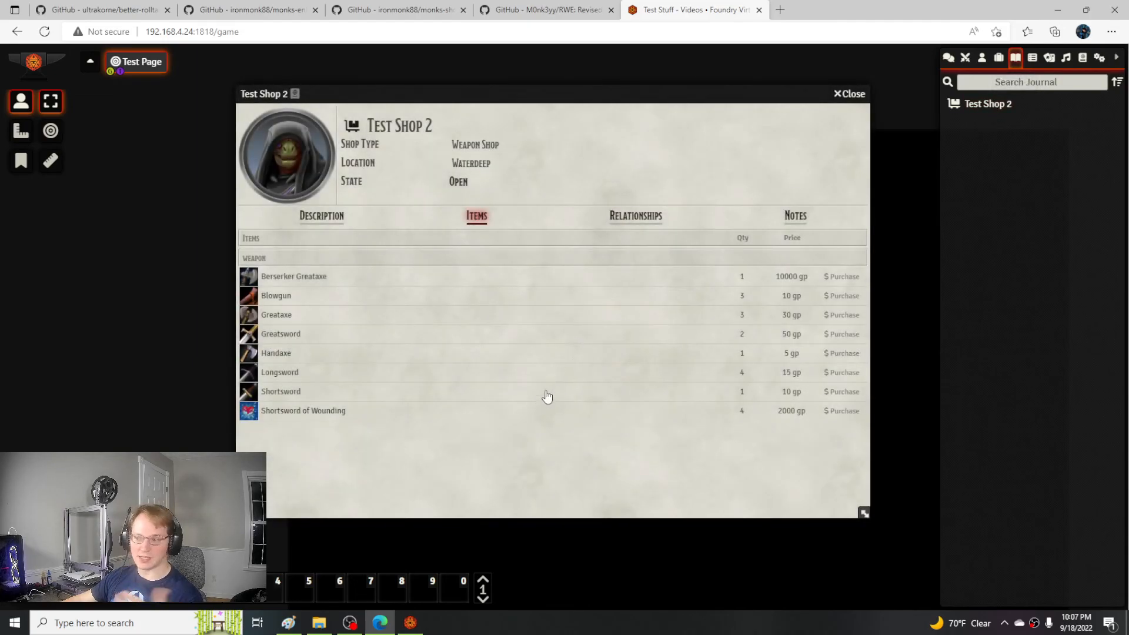
pyautogui.click(851, 94)
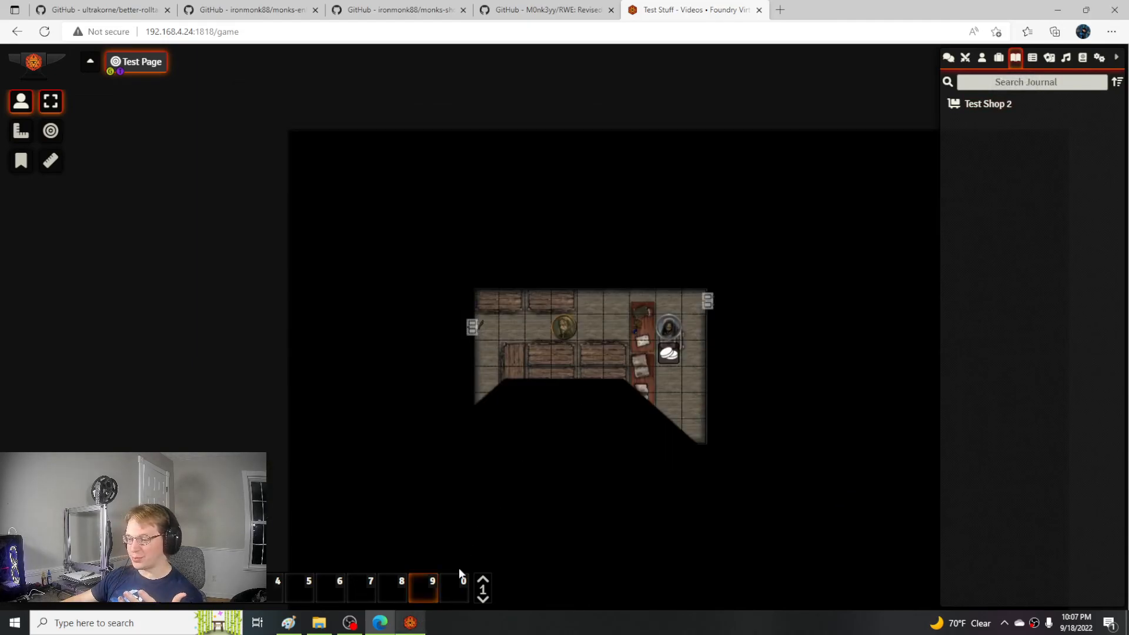
pyautogui.doubleClick(681, 327)
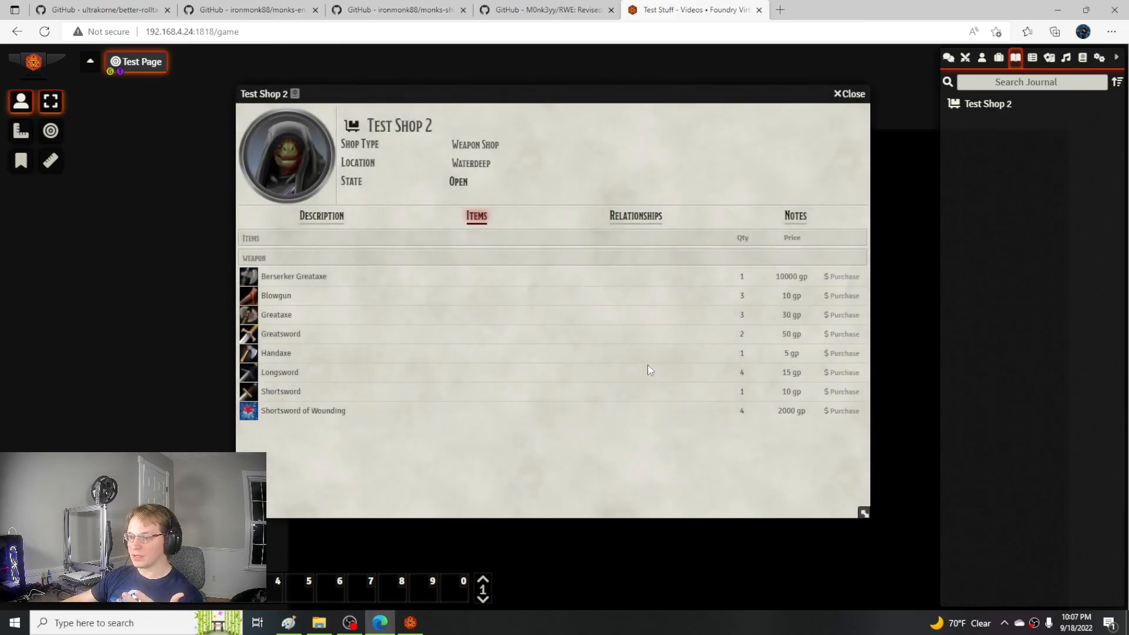